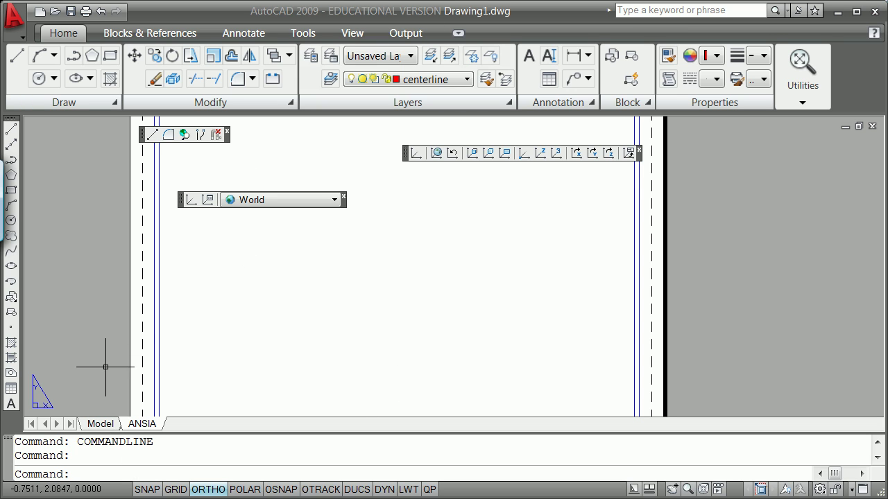
- Switch from the ANSIA layout to model space
click(104, 422)
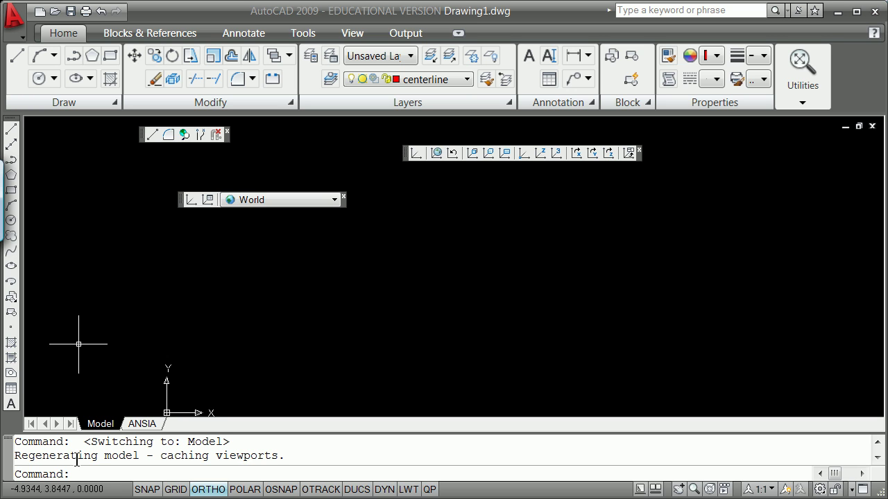
click(93, 473)
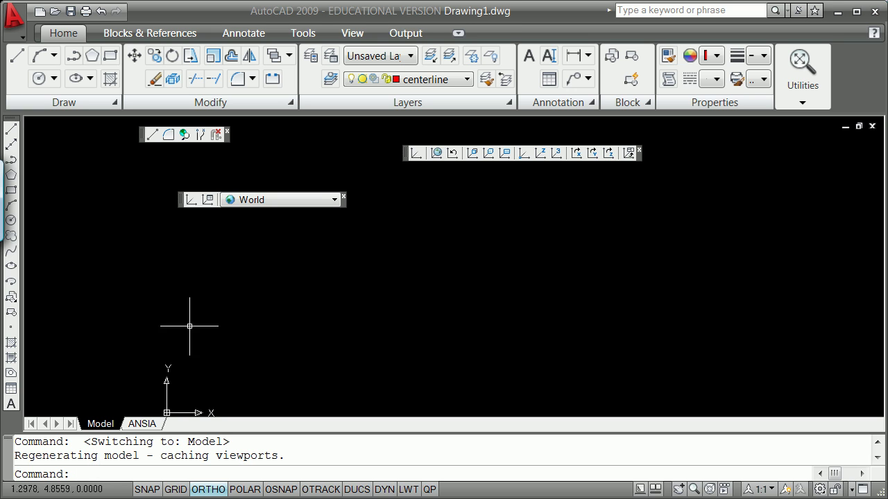
click(467, 79)
click(604, 265)
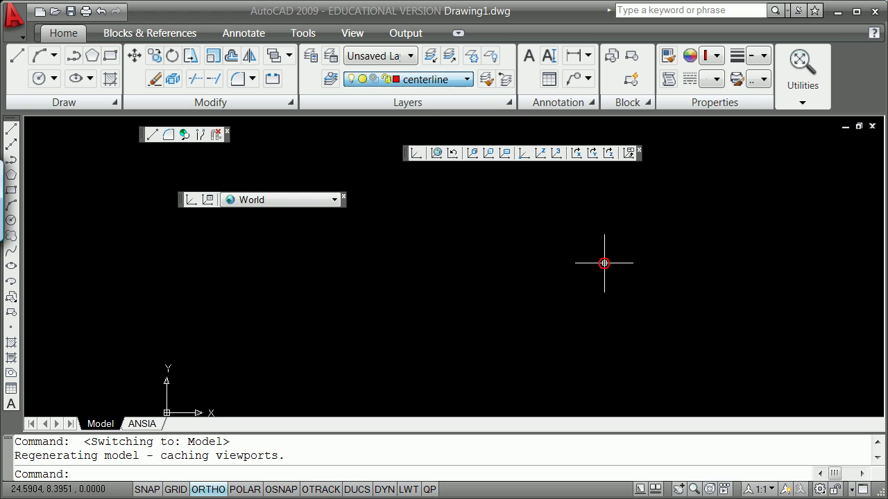
click(605, 264)
click(523, 210)
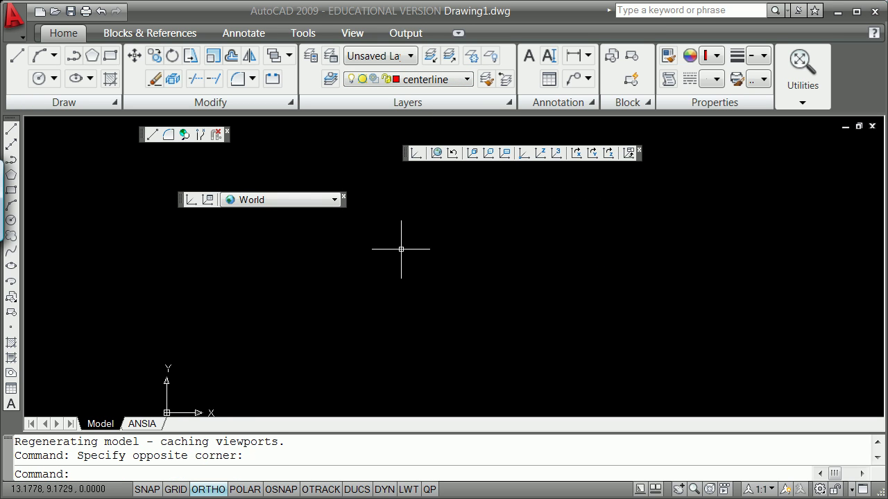
click(144, 423)
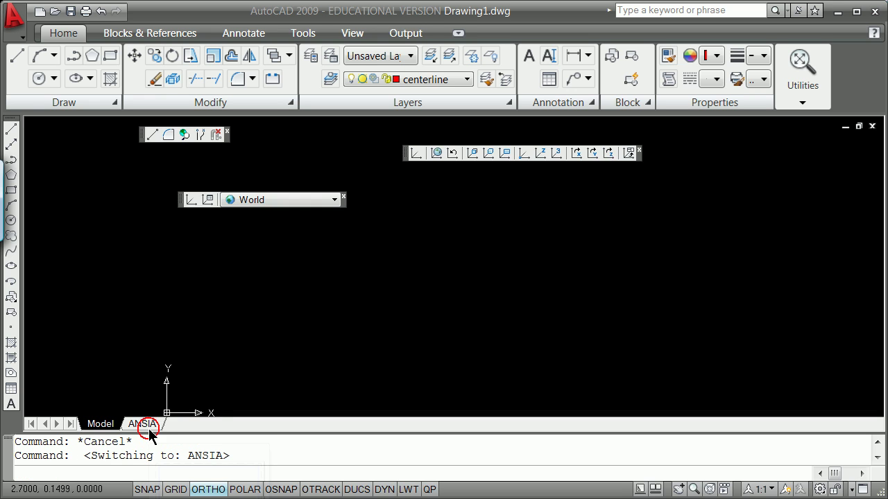
click(96, 423)
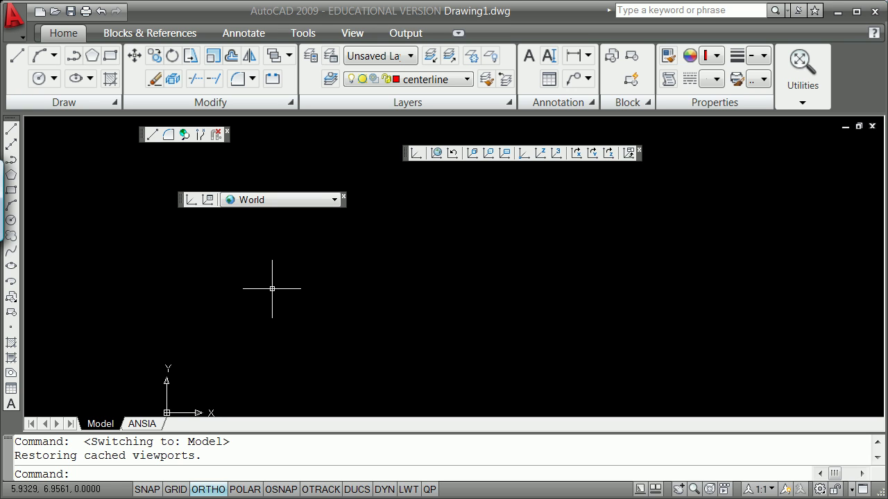
- Open the layer manager and make layer 0 the current layer
text(layer)
key(Return)
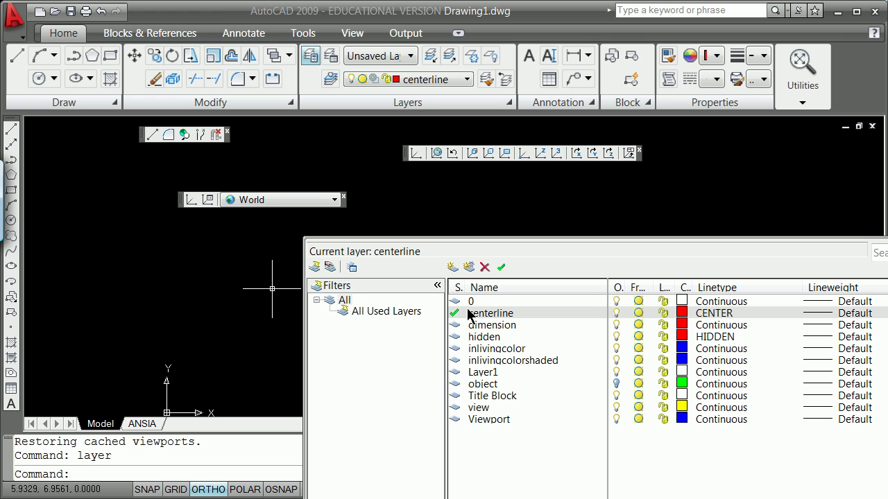
double_click(456, 303)
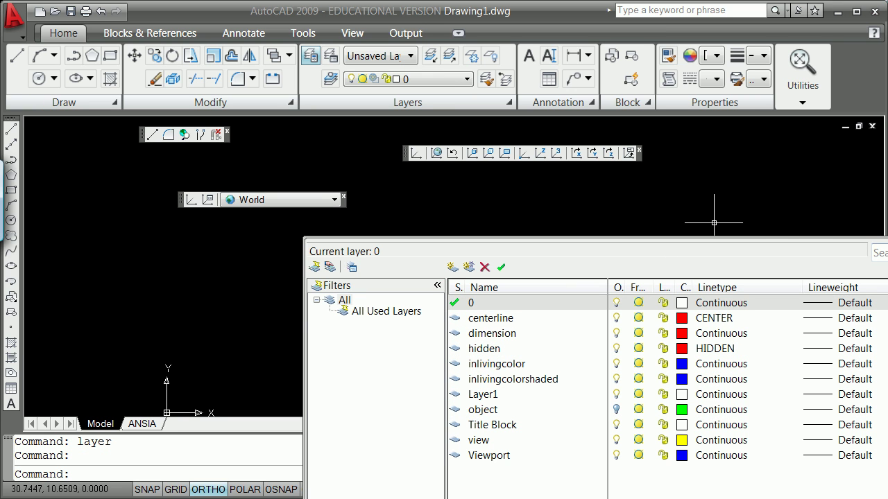
- Set the drawing's length units to Architectural and accept the units settings
text(units)
key(Return)
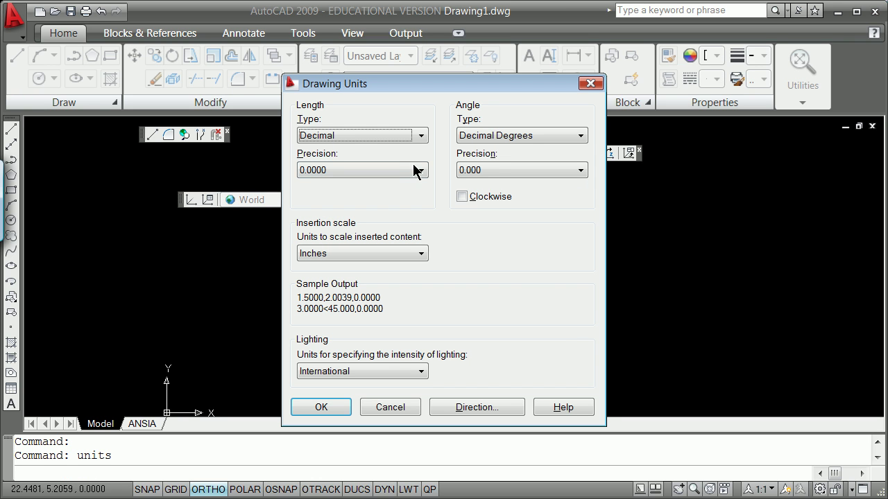
click(421, 135)
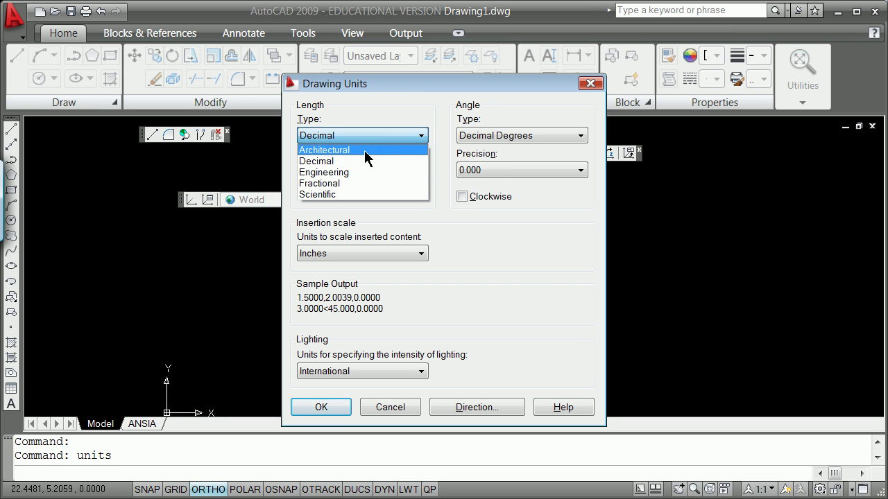
click(364, 151)
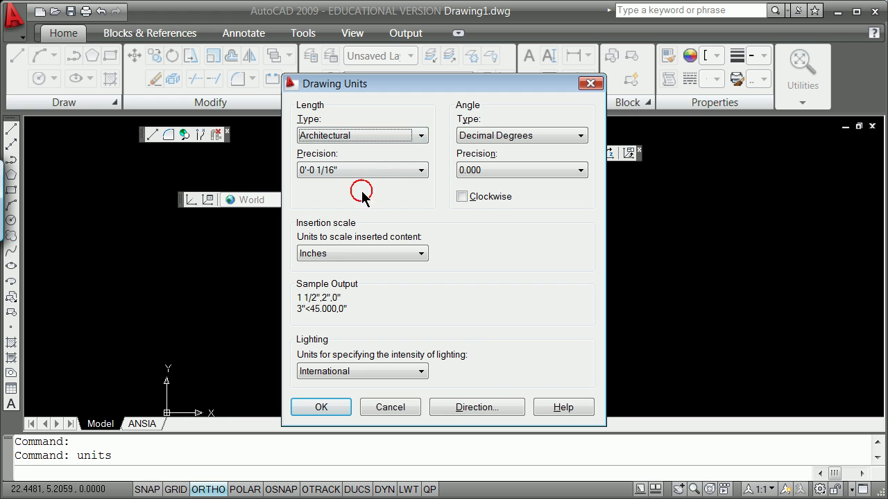
click(321, 408)
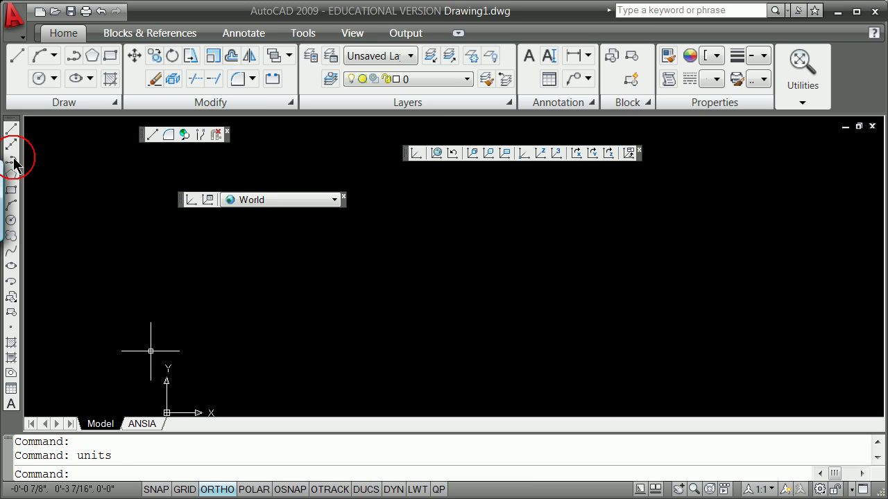
- Turn Ortho mode off while starting a trial line, and discard the line
click(11, 129)
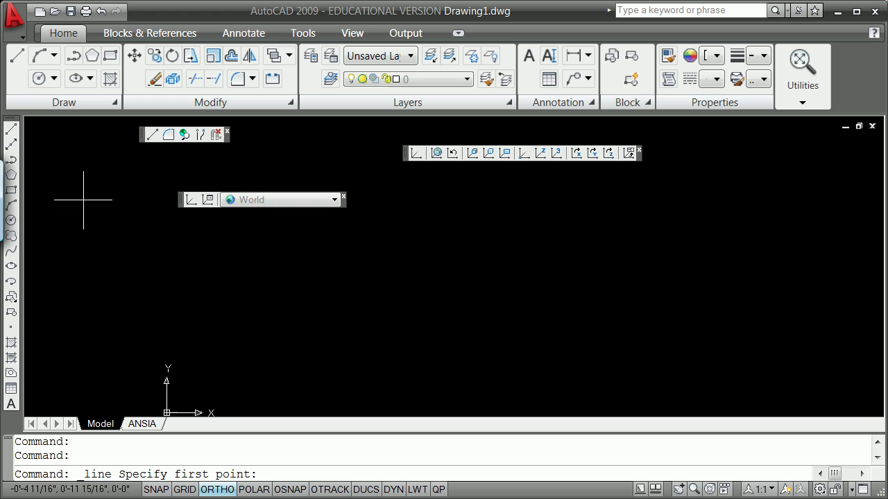
click(198, 345)
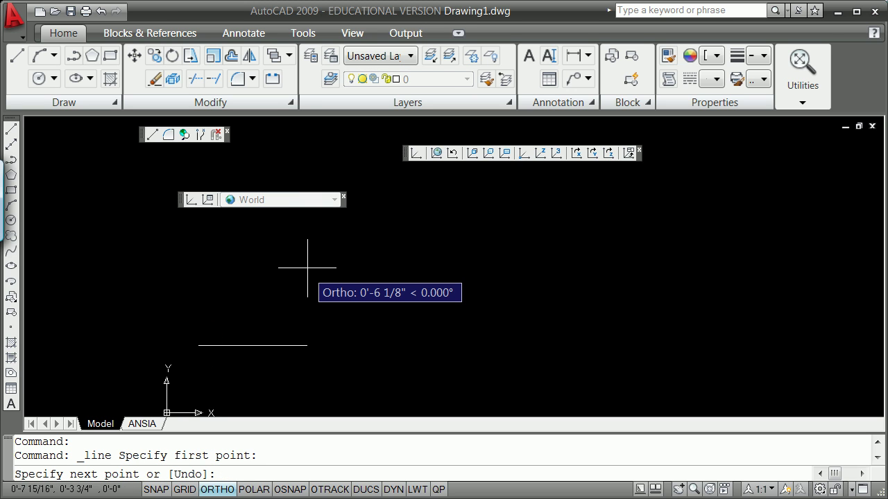
key(F8)
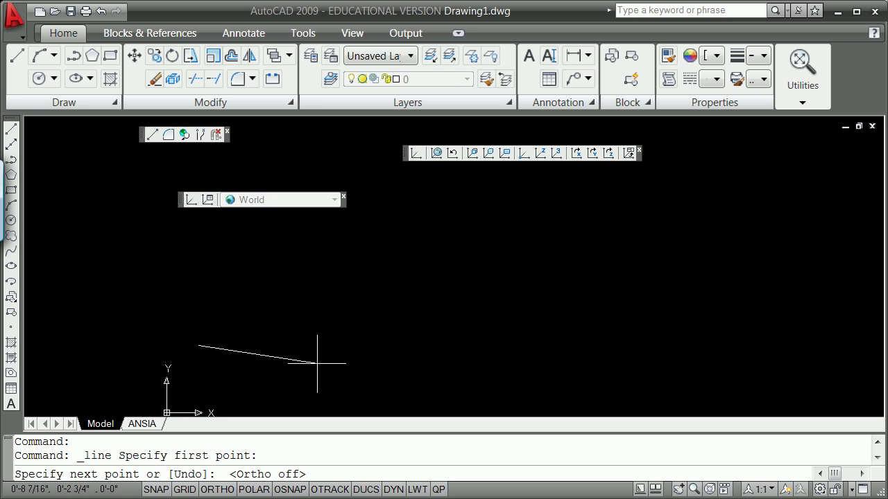
key(Escape)
key(Escape)
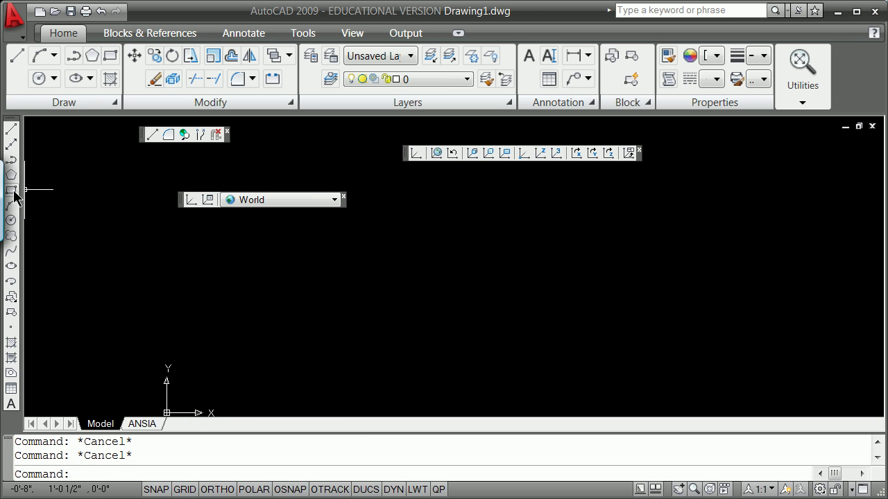
- Draw a 20' by 20' rectangle just above and beside the origin and fit it in view
click(11, 189)
click(248, 341)
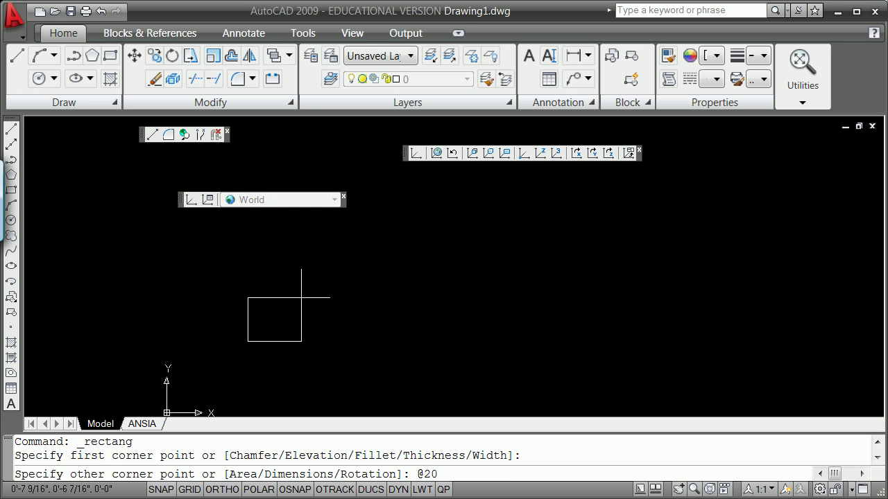
text(@20',20')
key(Return)
scroll(340, 312, down, 4)
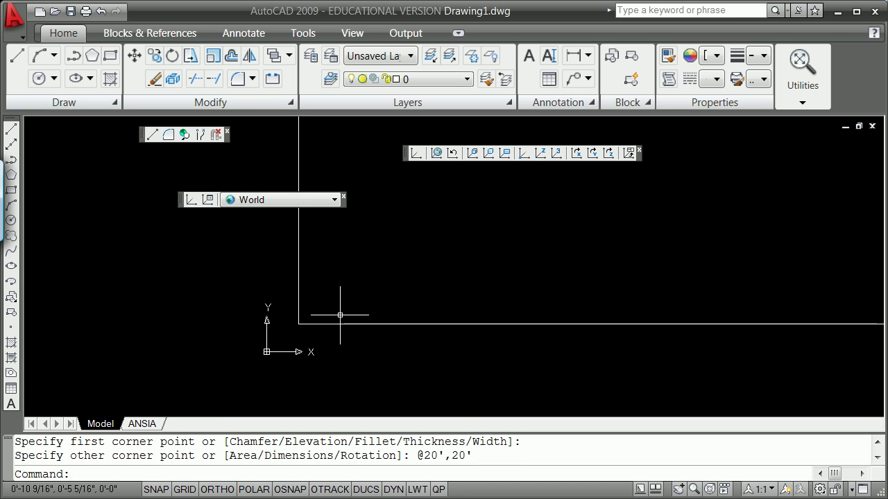
text(z)
key(Return)
text(e)
key(Return)
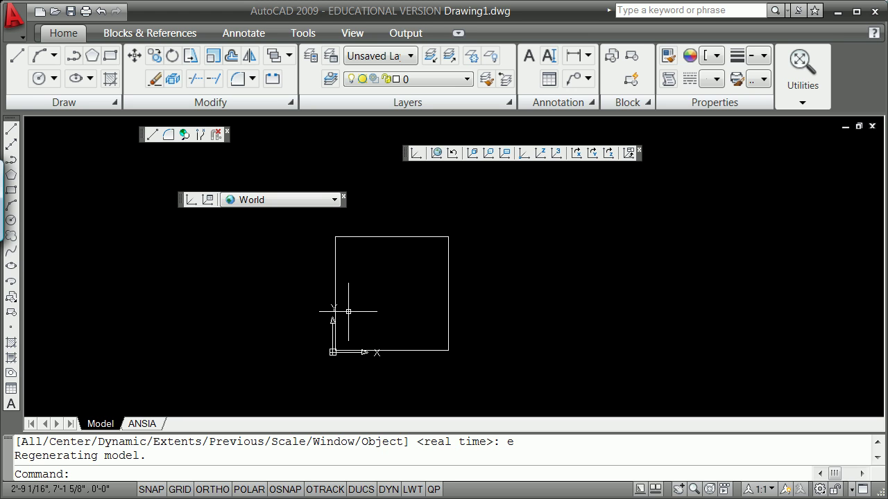
key(Escape)
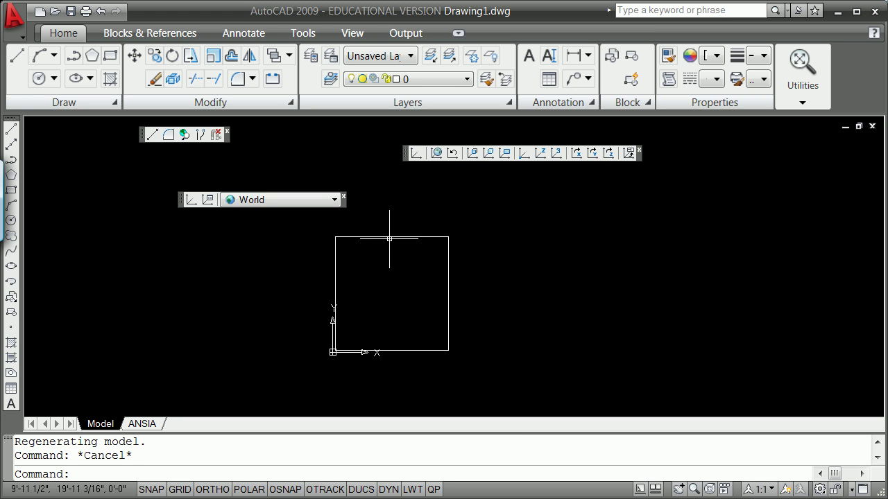
- Copy the square twice toward +X from its lower-left corner, snapping each copy to the previous square's lower-right endpoint
click(426, 240)
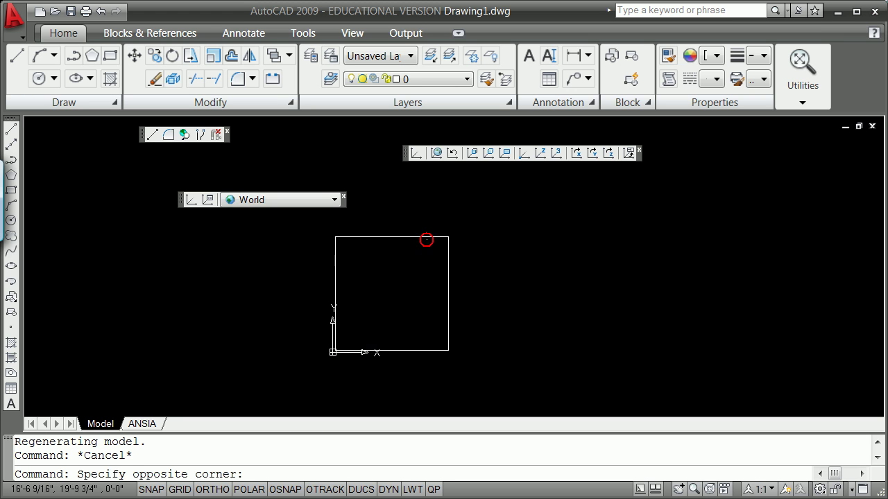
click(418, 238)
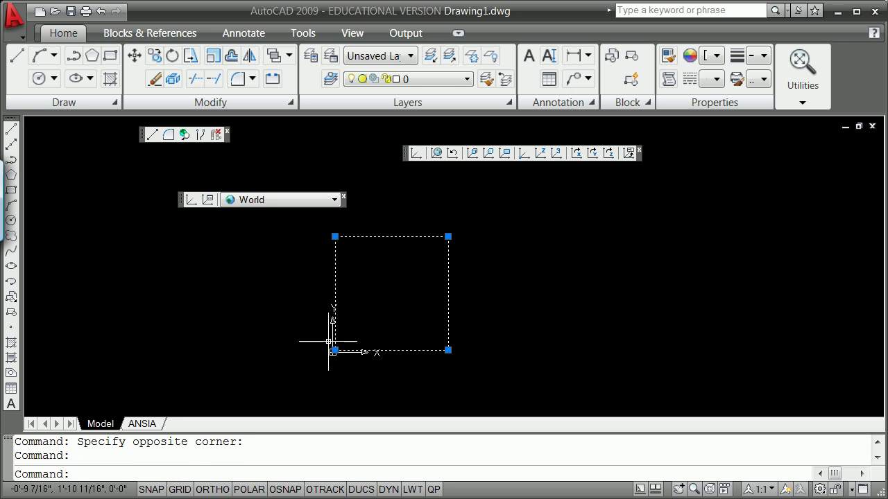
click(334, 351)
key(space)
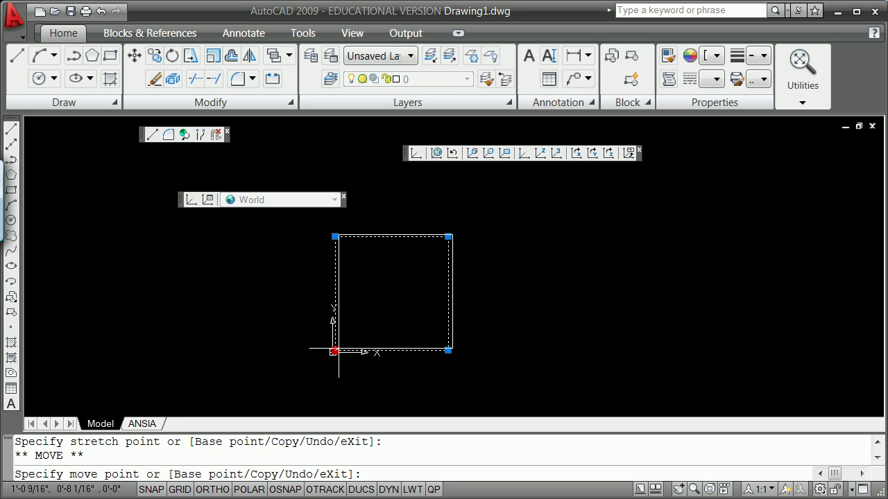
text(c)
key(Return)
shift+right_click(488, 338)
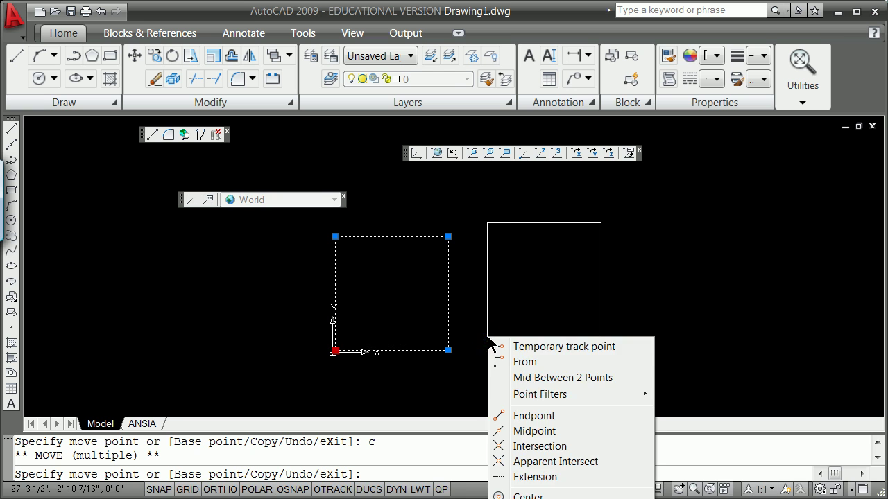
click(557, 417)
click(448, 351)
shift+right_click(557, 347)
click(624, 426)
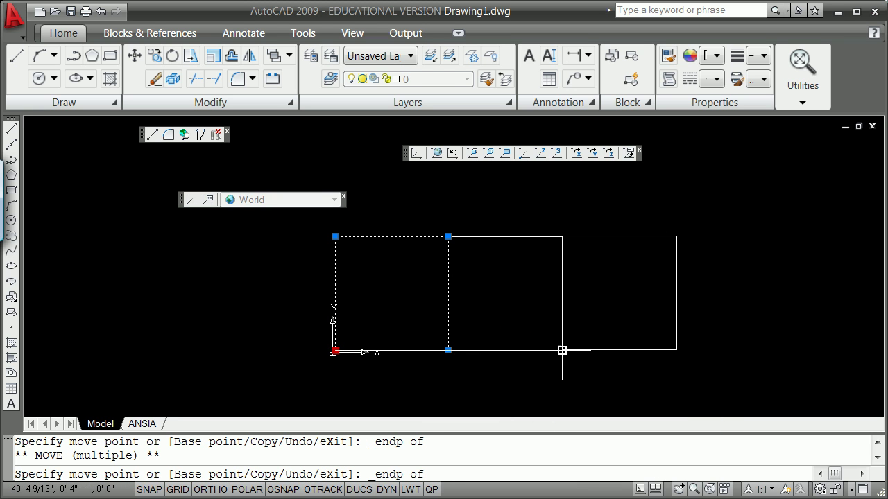
click(564, 350)
text(e)
key(Return)
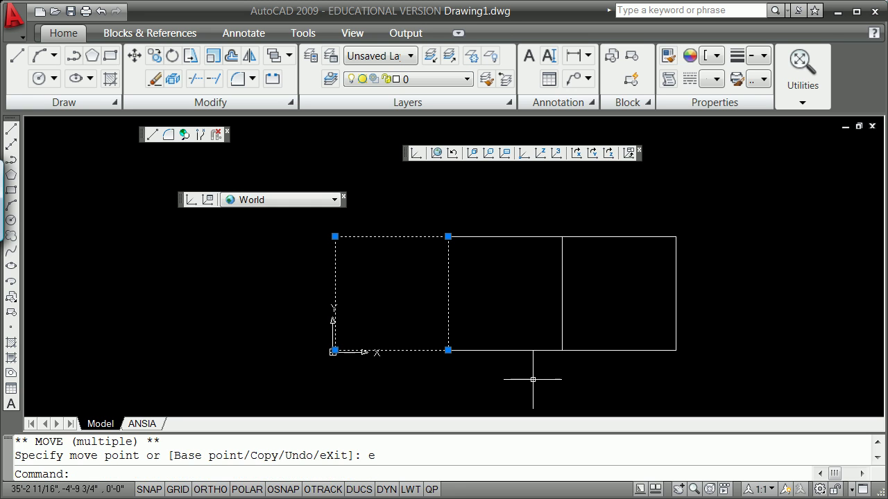
key(Escape)
- Erase the middle one of the three squares
text(e)
key(Return)
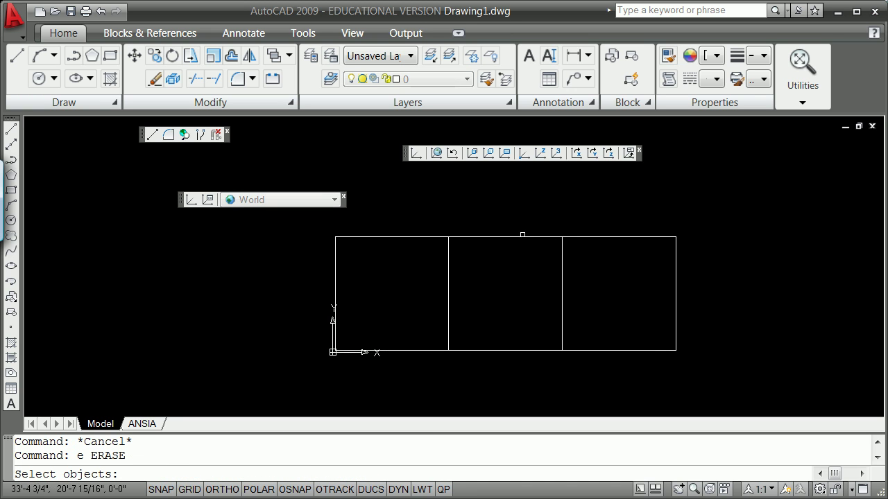
click(522, 237)
key(Return)
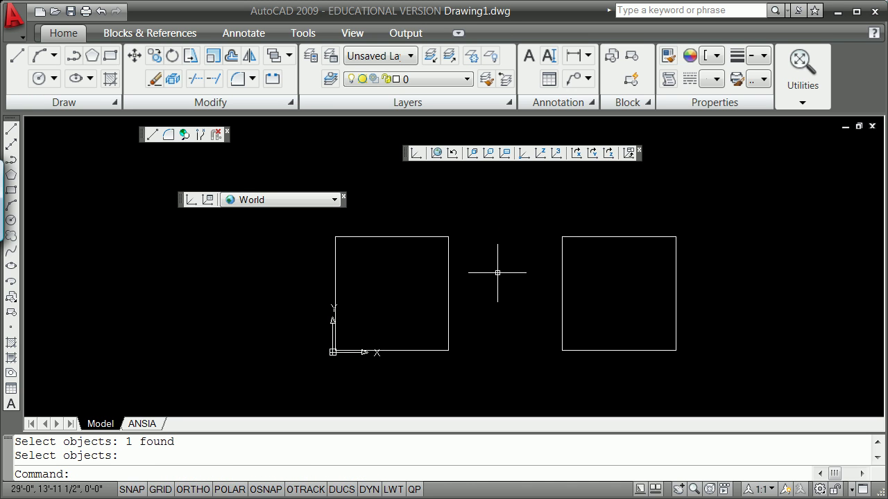
- Offset both remaining squares outward by 0.5 inch
text(o)
key(Return)
text(.5)
key(Return)
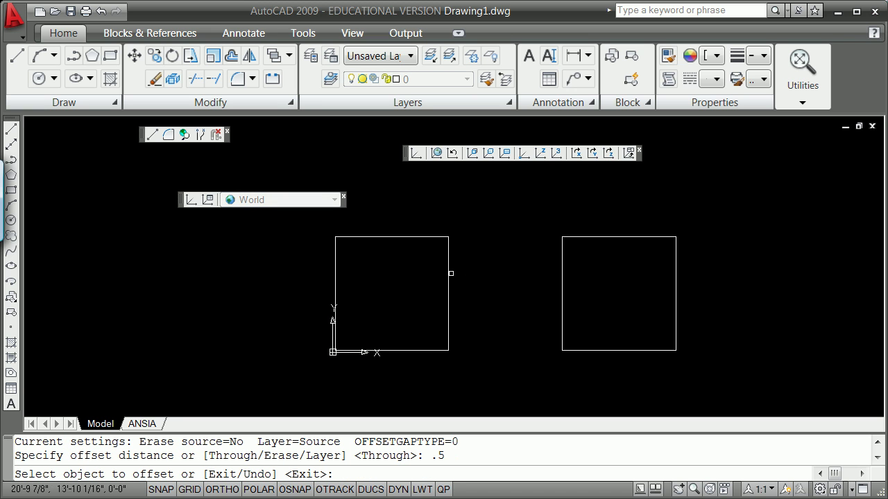
click(451, 273)
click(463, 275)
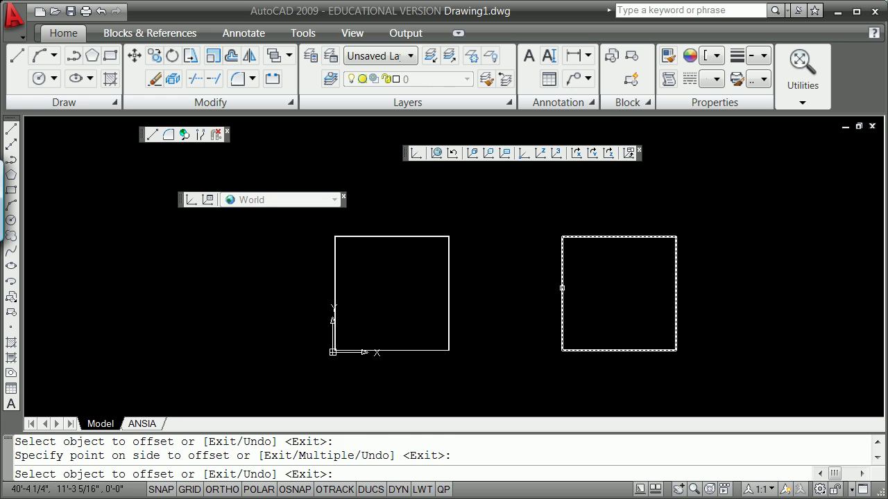
click(562, 288)
click(545, 288)
key(Return)
- Explode one of the left square's two closely spaced outlines into separate lines
scroll(561, 281, up, 5)
scroll(561, 276, up, 3)
scroll(561, 277, down, 6)
scroll(260, 259, down, 3)
scroll(229, 274, up, 7)
click(157, 284)
text(x)
key(Return)
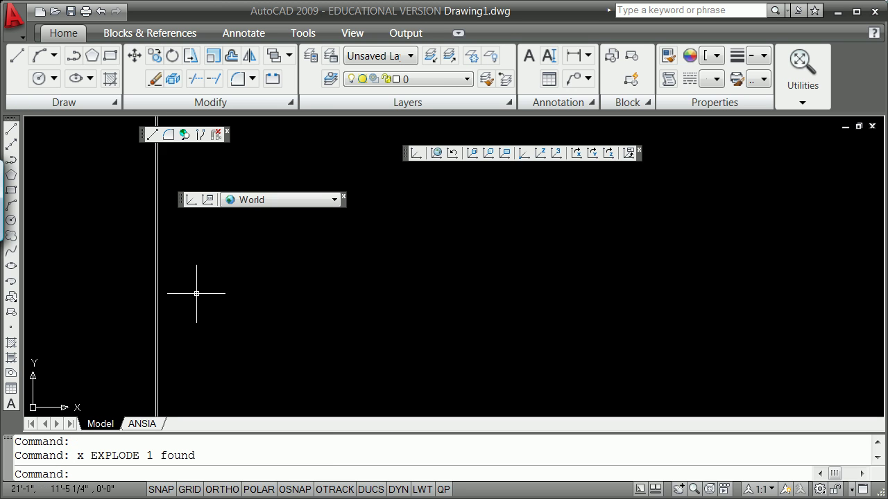
- Explode the right square's outer outline into separate lines
scroll(196, 293, down, 5)
scroll(196, 294, up, 6)
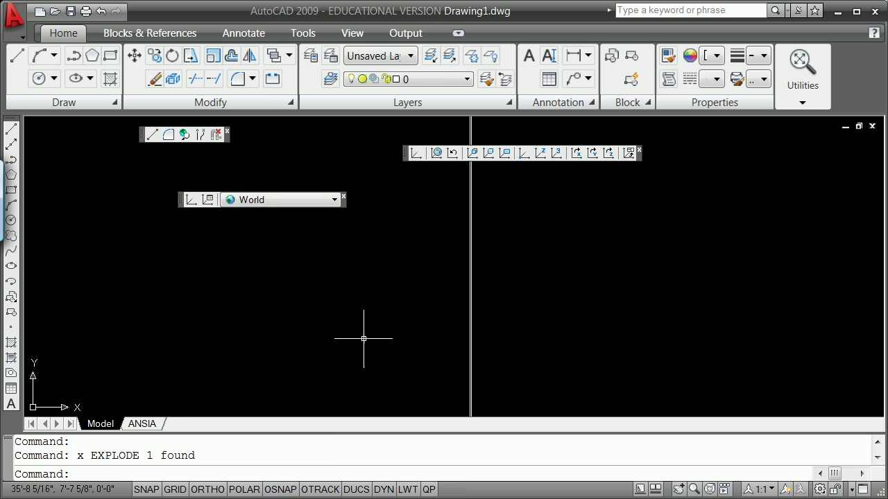
click(470, 299)
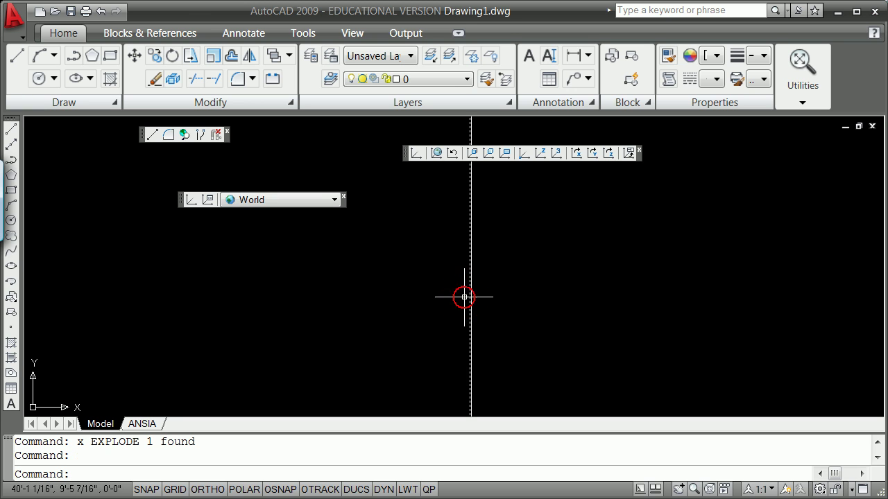
text(x)
key(Return)
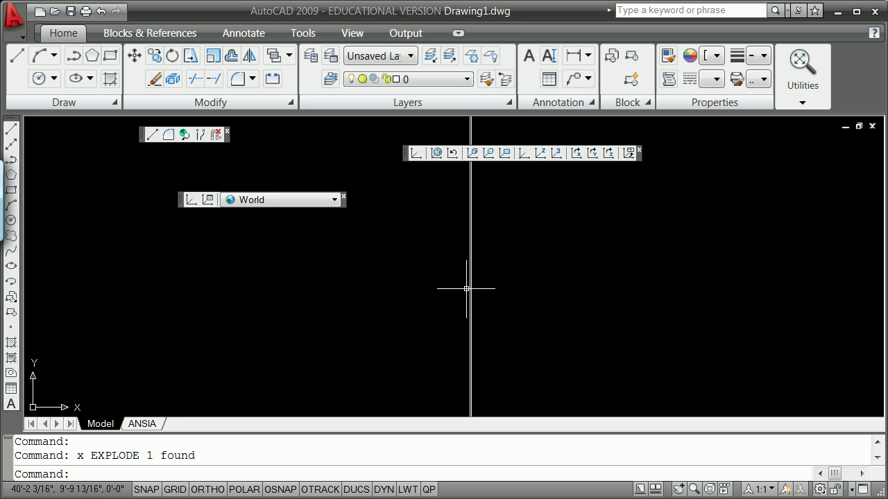
- Move the facing outer side lines of the two squares, the left square's right and the right square's left, to the centerline layer
click(470, 288)
scroll(347, 293, down, 5)
scroll(257, 290, up, 3)
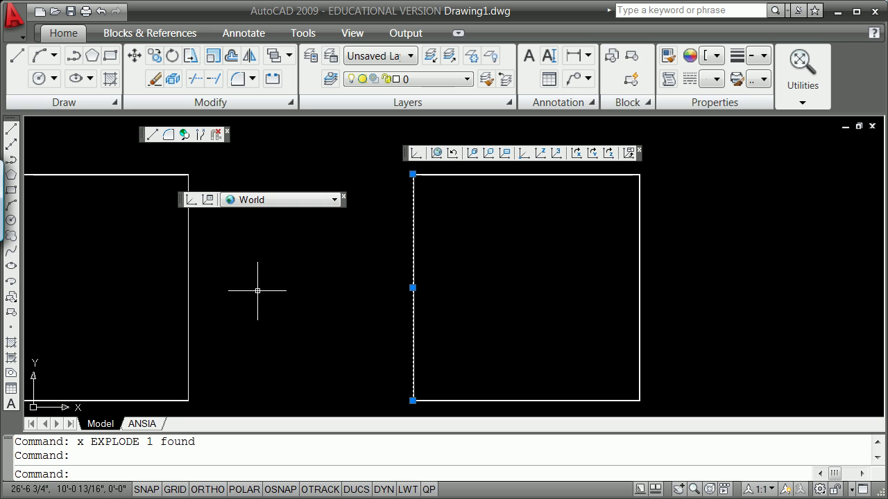
scroll(188, 303, up, 5)
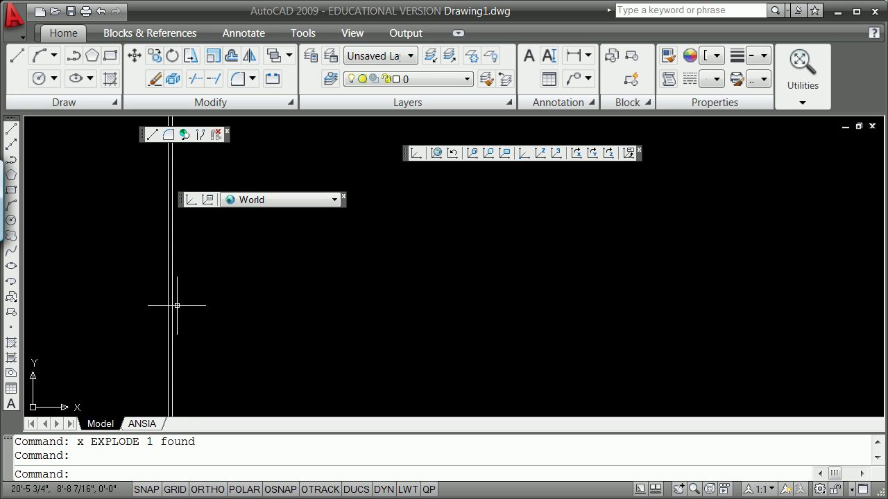
click(174, 303)
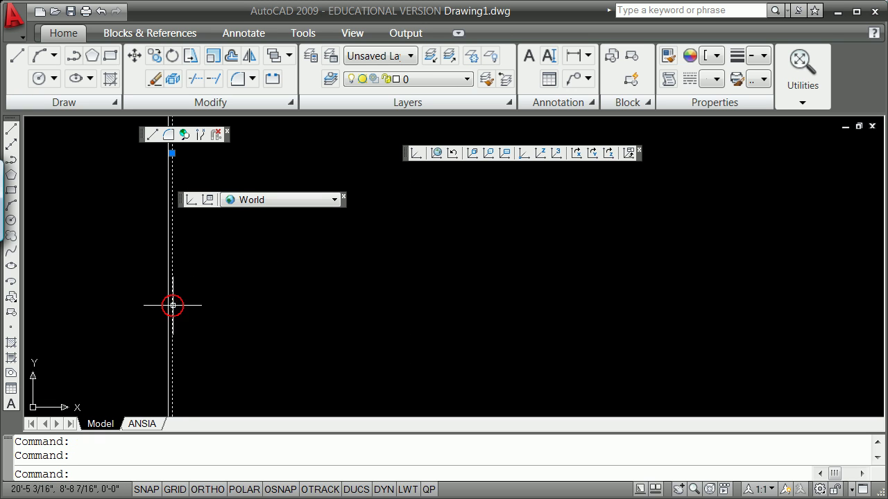
click(460, 80)
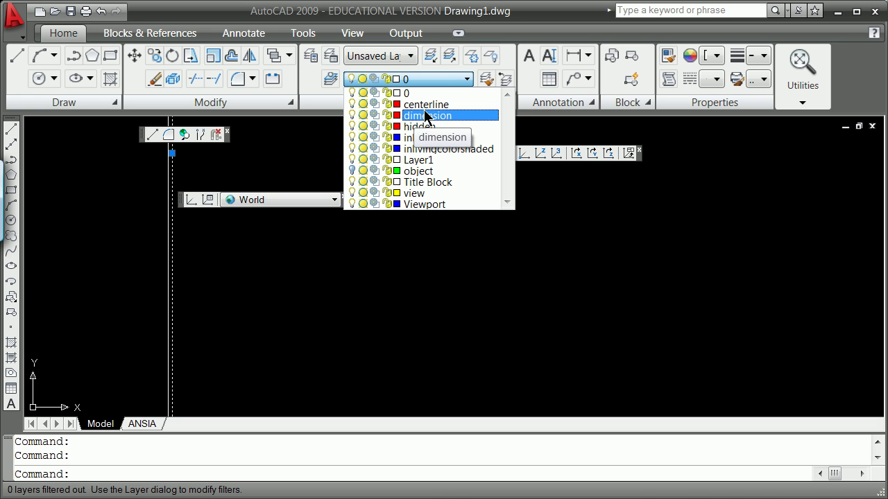
click(426, 106)
key(Escape)
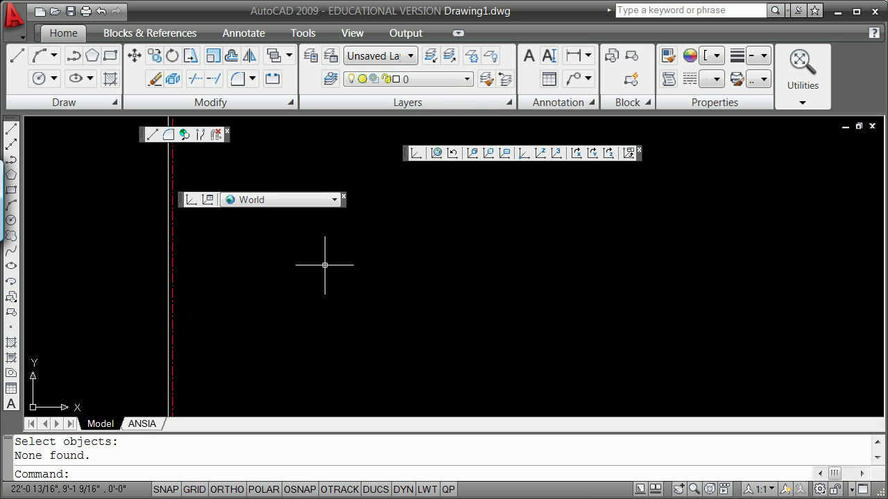
scroll(324, 264, down, 5)
scroll(333, 257, up, 1)
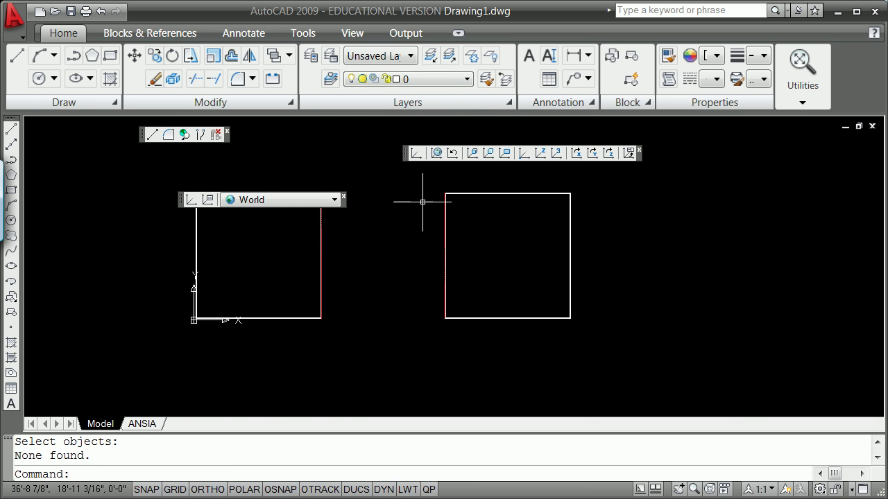
scroll(417, 205, up, 5)
scroll(529, 168, down, 5)
scroll(658, 194, down, 2)
scroll(634, 229, down, 1)
scroll(610, 312, up, 2)
scroll(555, 263, down, 2)
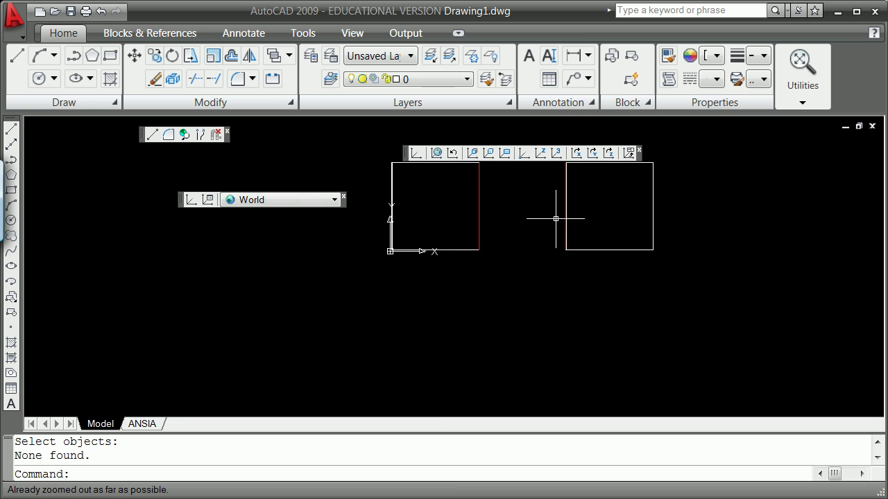
- Offset the right square's outer top line 5-1/2" downward into the square
scroll(654, 134, up, 5)
scroll(232, 225, up, 3)
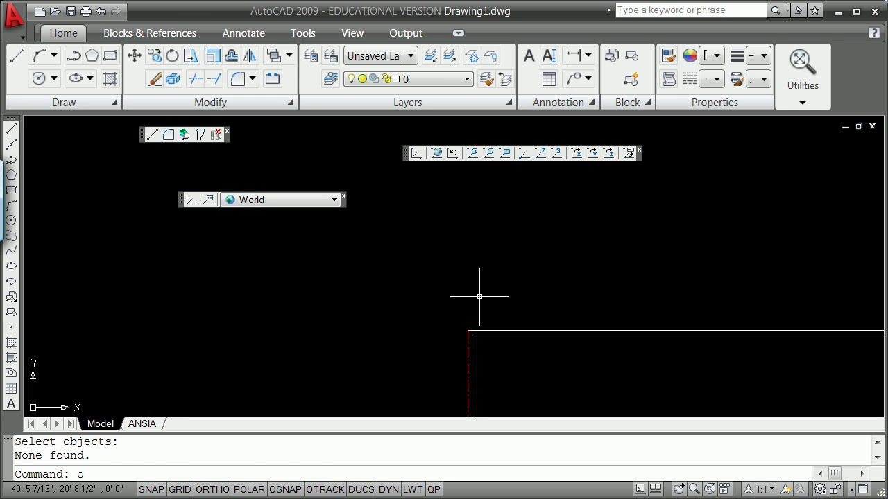
text(\)
key(Return)
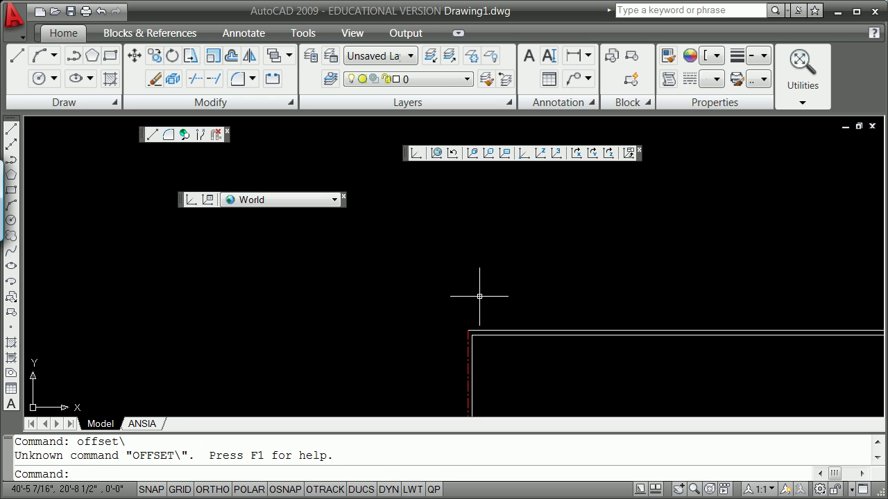
text(offset)
key(Return)
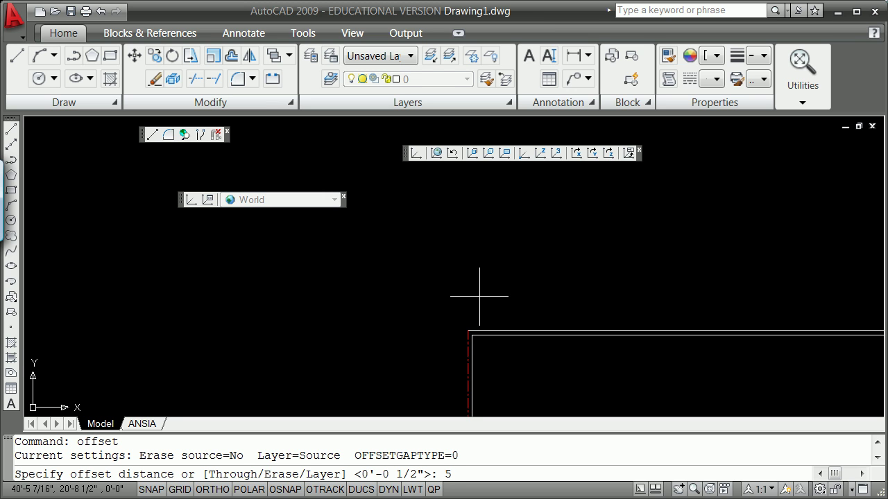
text(5-1/2")
key(Return)
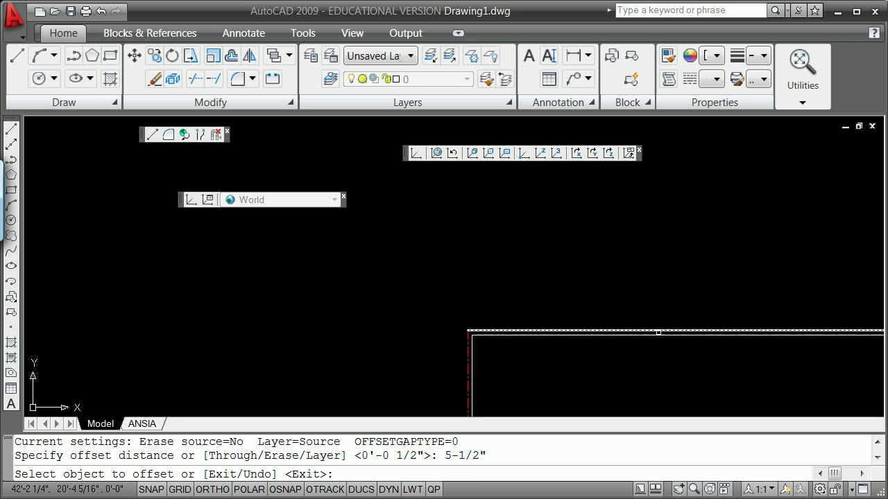
click(659, 331)
click(641, 379)
key(Return)
- Erase the offset line just below the right square's top edge
scroll(642, 379, down, 5)
scroll(634, 379, up, 2)
scroll(634, 379, down, 6)
scroll(610, 399, up, 3)
scroll(610, 399, up, 5)
text(e)
key(Return)
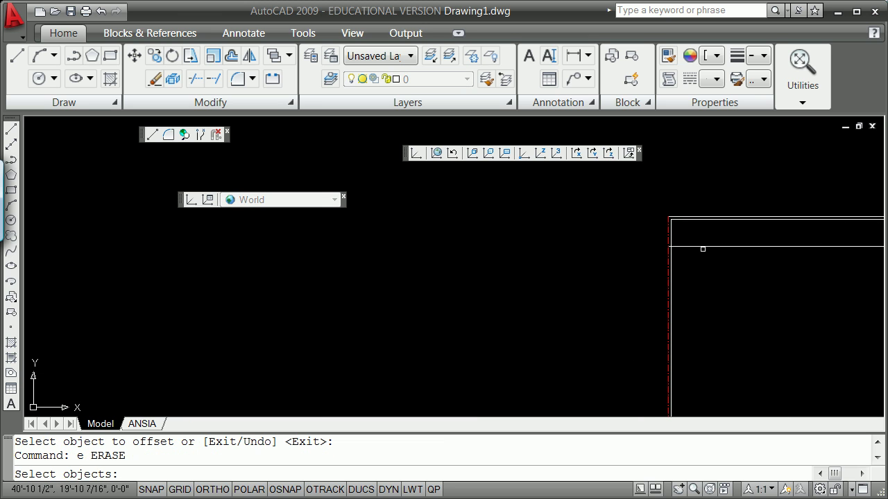
click(703, 247)
key(Return)
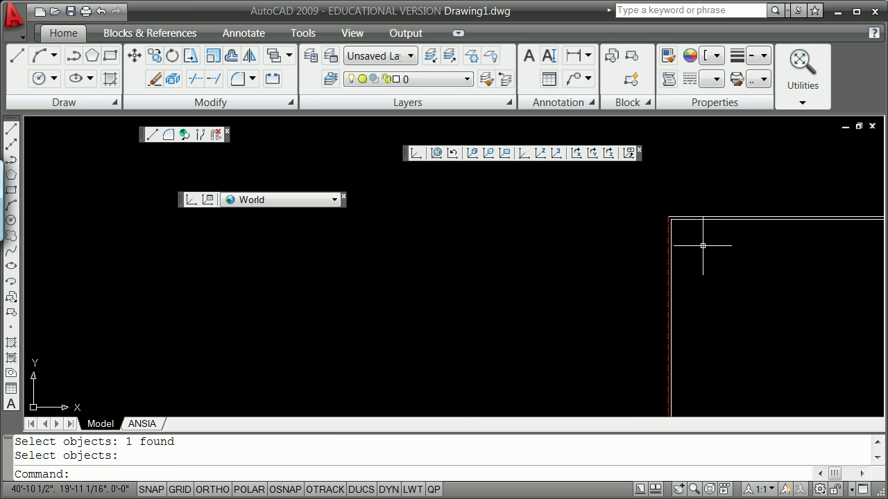
- Offset the right square's outer top line 5'-1/2" downward into the square
text(o)
key(Return)
text(5)
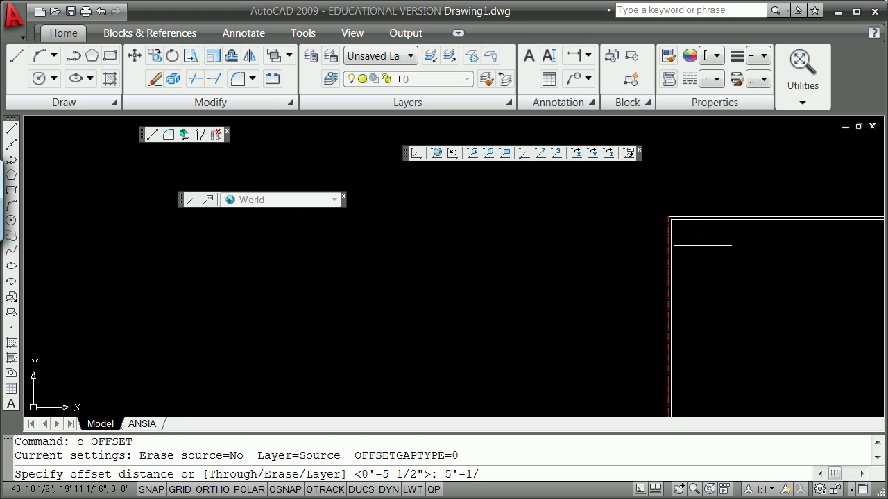
key(Return)
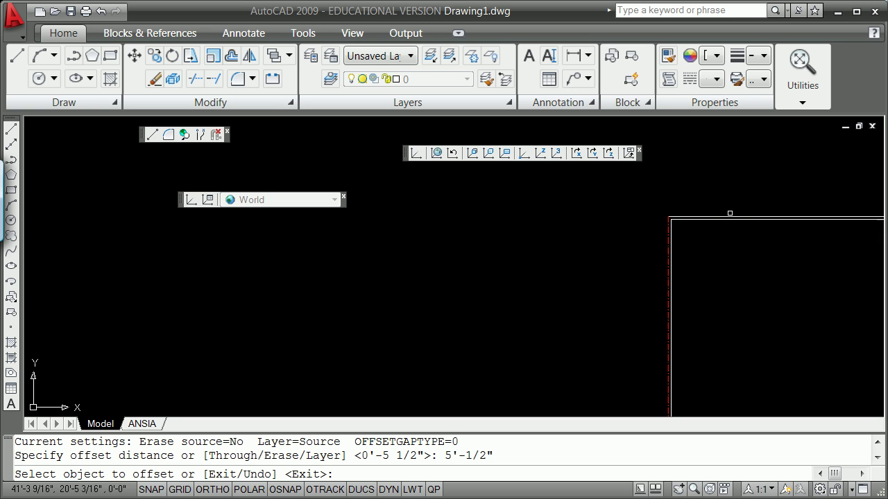
click(732, 216)
click(733, 257)
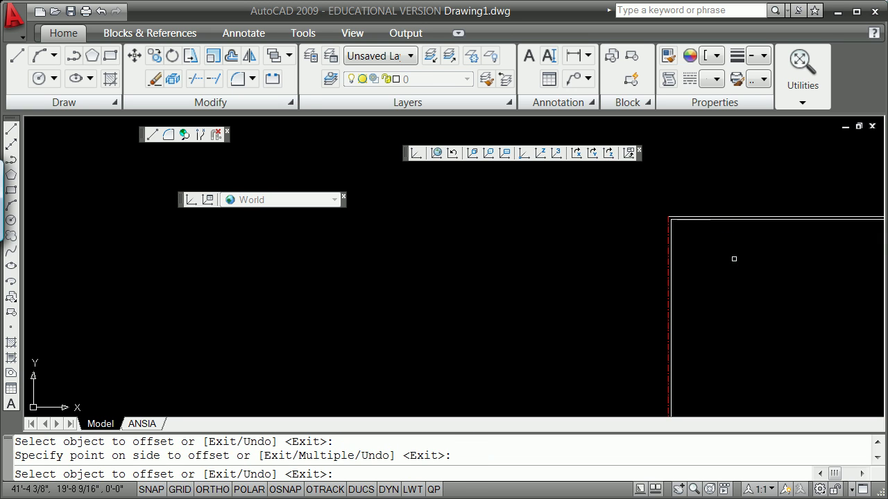
key(Return)
- Extend the right square's offset horizontal line across the gap and through the left square to its far side
scroll(735, 295, down, 5)
scroll(726, 311, up, 3)
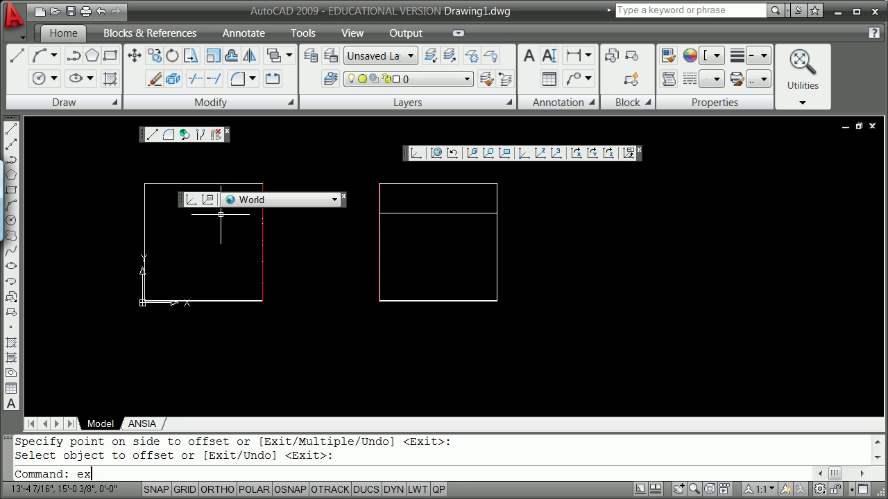
text(ex)
key(Return)
key(Return)
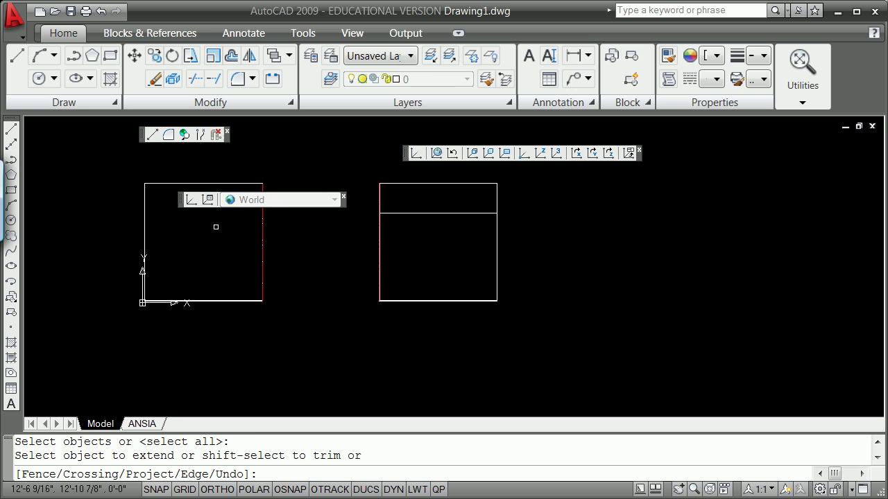
click(401, 211)
click(274, 212)
key(Return)
- Move the extended horizontal line to the centerline layer
click(361, 212)
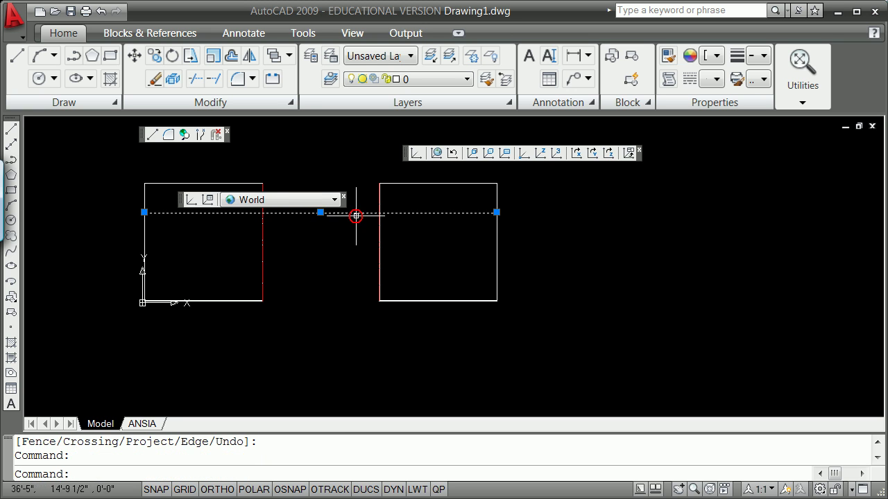
click(465, 79)
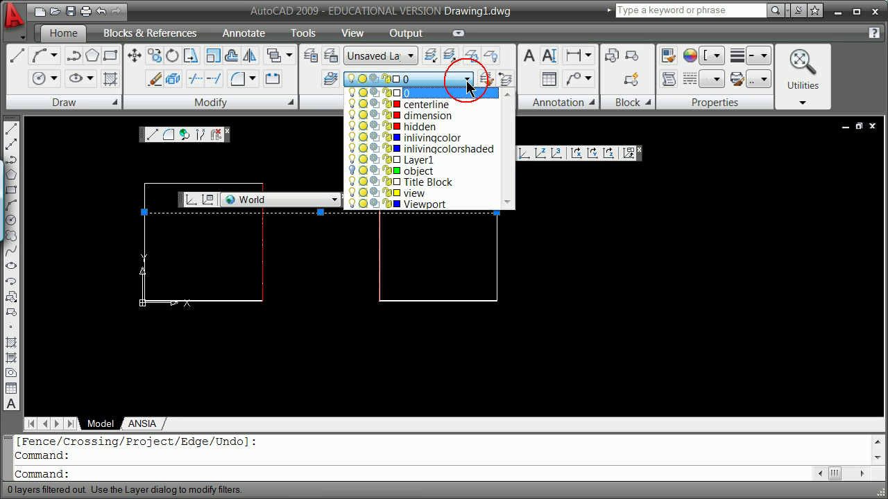
key(Escape)
- Draw a line from the left square's inner top-right corner to the right square's inner top-left corner, using endpoint snaps
scroll(283, 210, up, 3)
scroll(214, 165, up, 4)
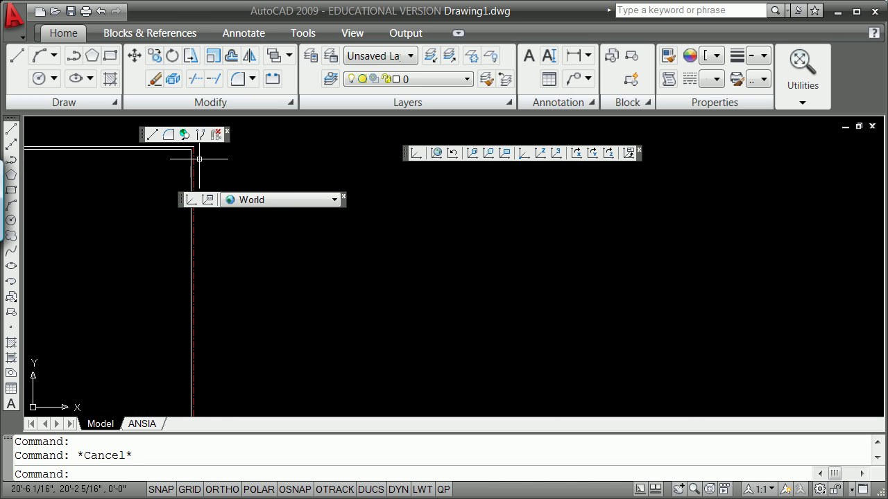
text(line)
key(Return)
text(end)
key(Return)
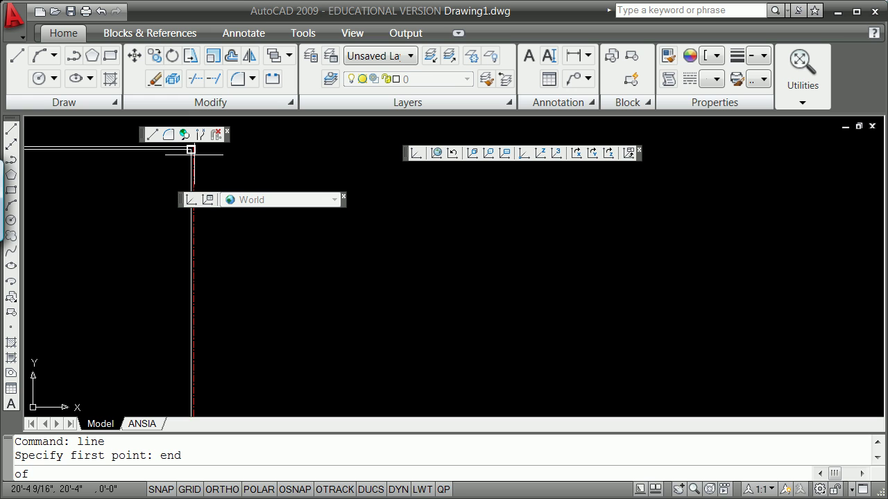
click(190, 149)
scroll(624, 233, down, 6)
scroll(684, 232, up, 6)
scroll(738, 245, up, 2)
shift+right_click(847, 169)
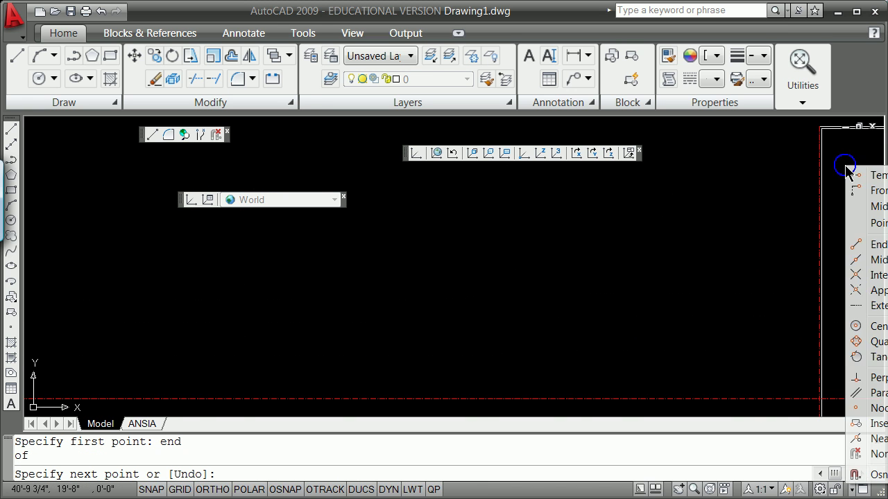
click(860, 244)
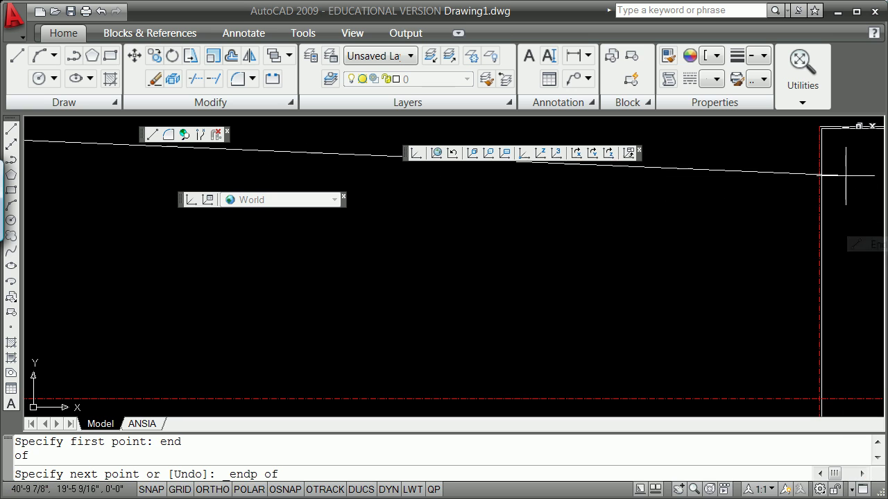
click(822, 129)
key(Return)
- Trim the right square's vertical centerline where it projects above the new connecting line
scroll(818, 132, up, 3)
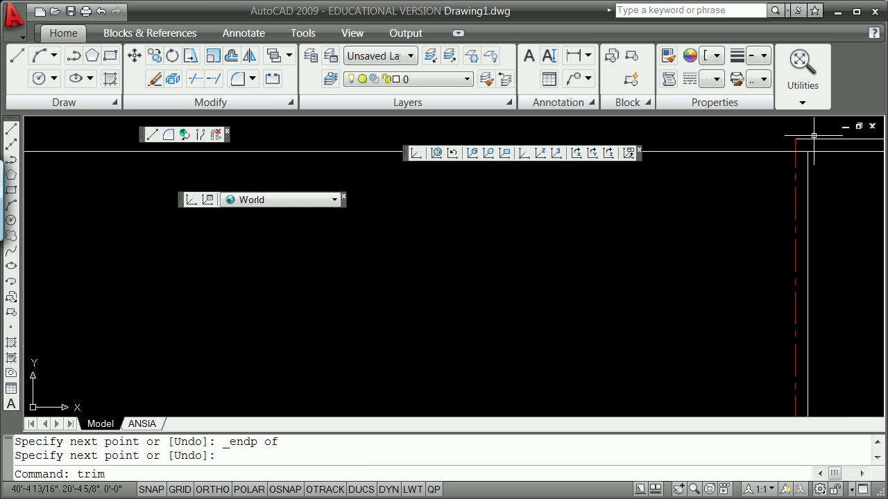
key(Return)
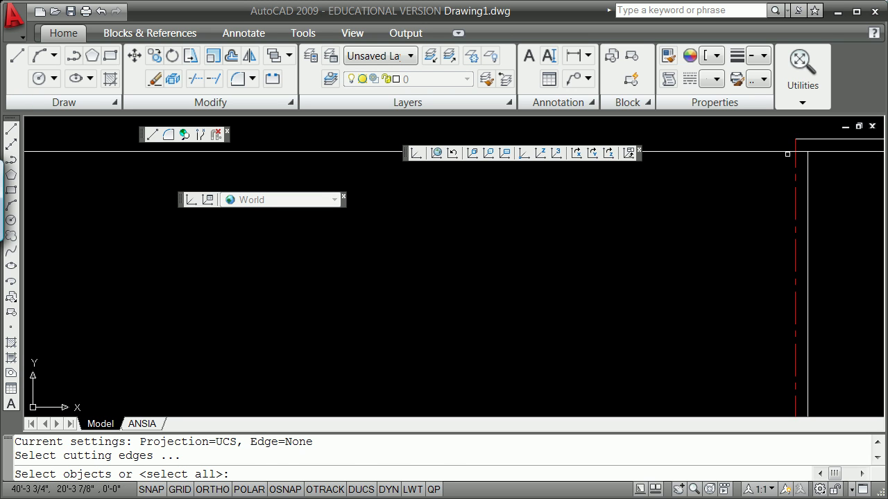
click(774, 155)
click(774, 155)
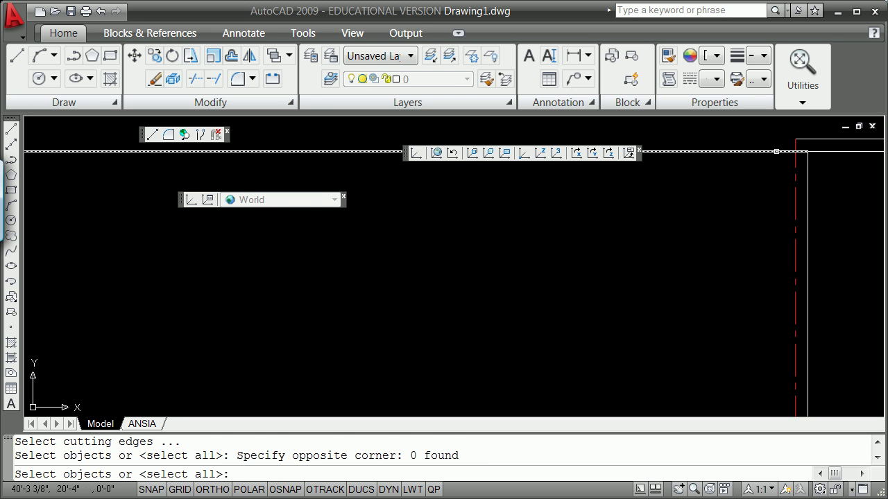
click(775, 153)
key(Return)
click(801, 142)
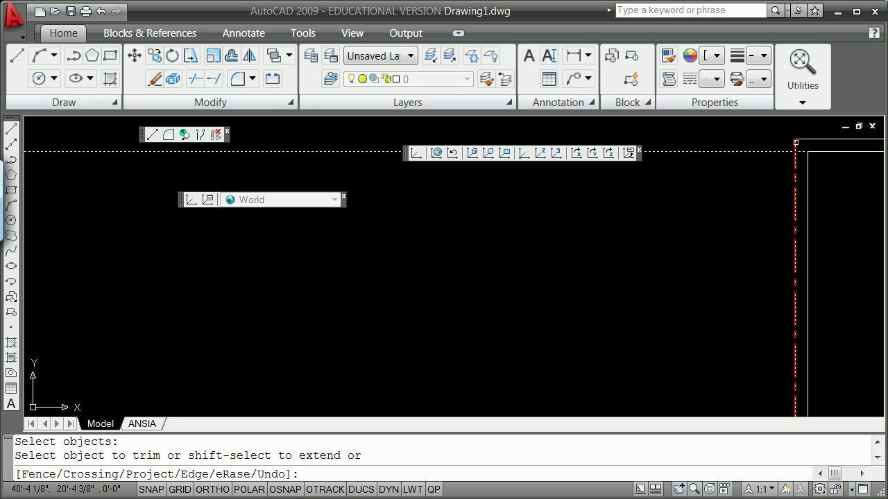
key(Return)
- Erase the right square's outer top line
text(e)
key(Return)
click(813, 140)
key(Return)
- Erase the left square's outer top line
scroll(767, 166, down, 14)
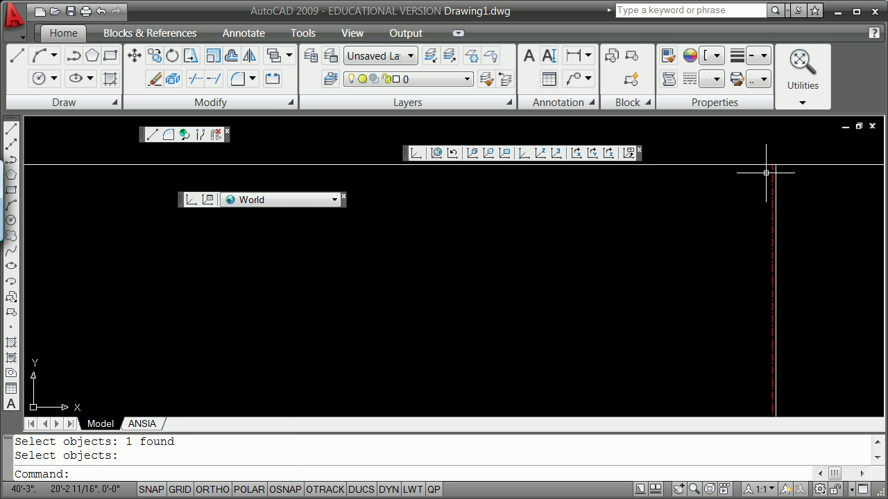
scroll(584, 219, up, 5)
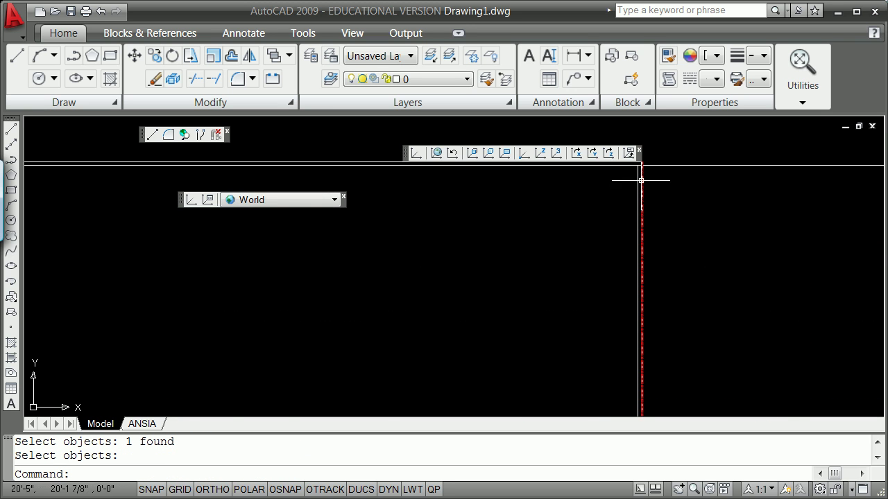
scroll(656, 170, down, 1)
text(e)
key(Return)
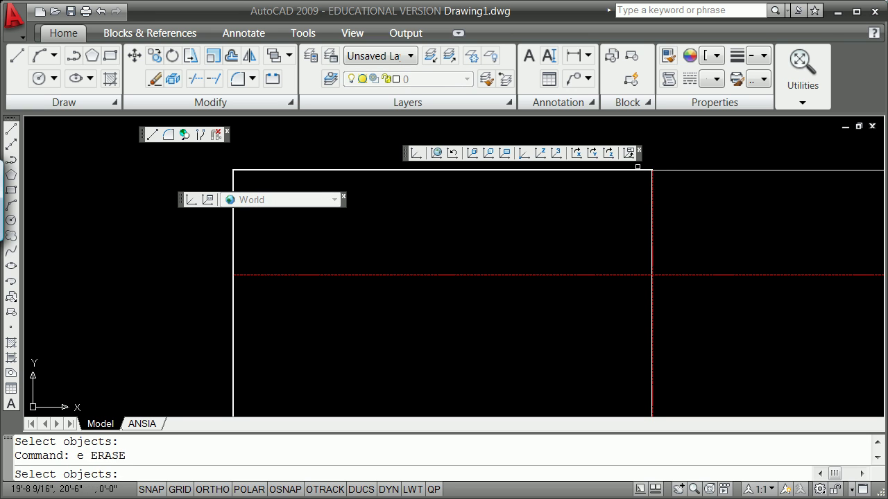
click(635, 168)
key(Return)
- Trim the left square's vertical centerline where it projects above the connecting line
scroll(665, 160, up, 3)
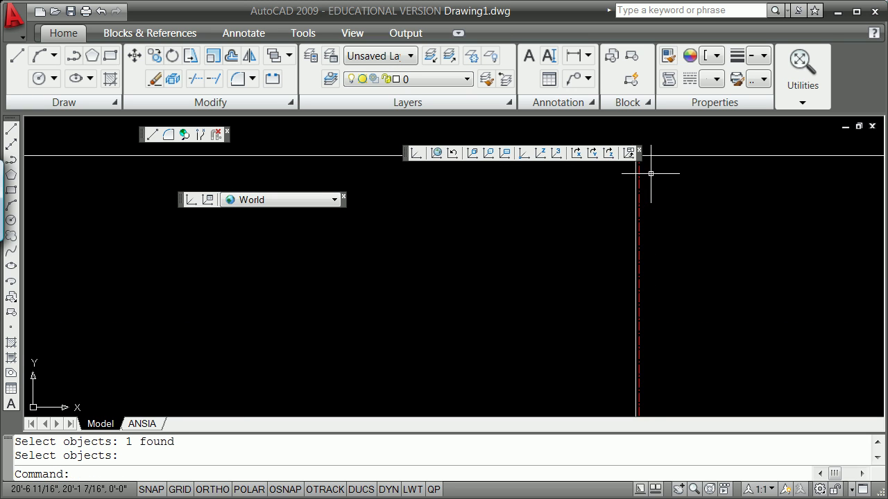
scroll(638, 157, up, 4)
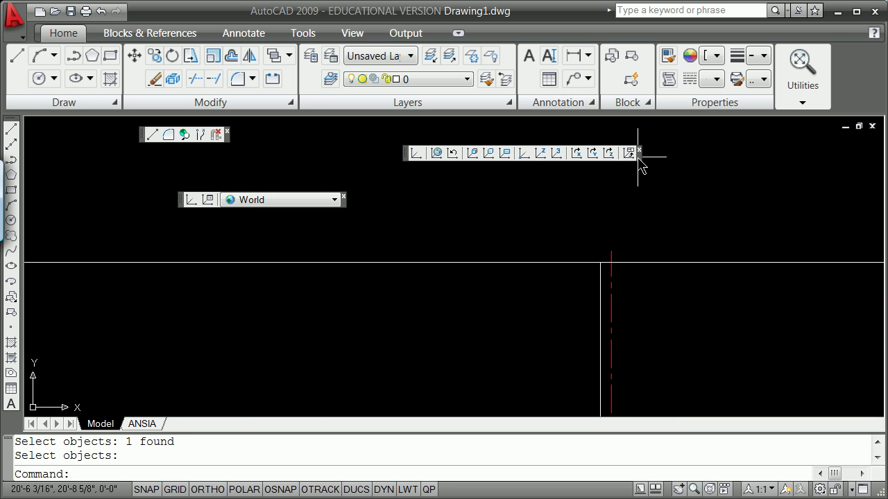
text(tr)
key(Return)
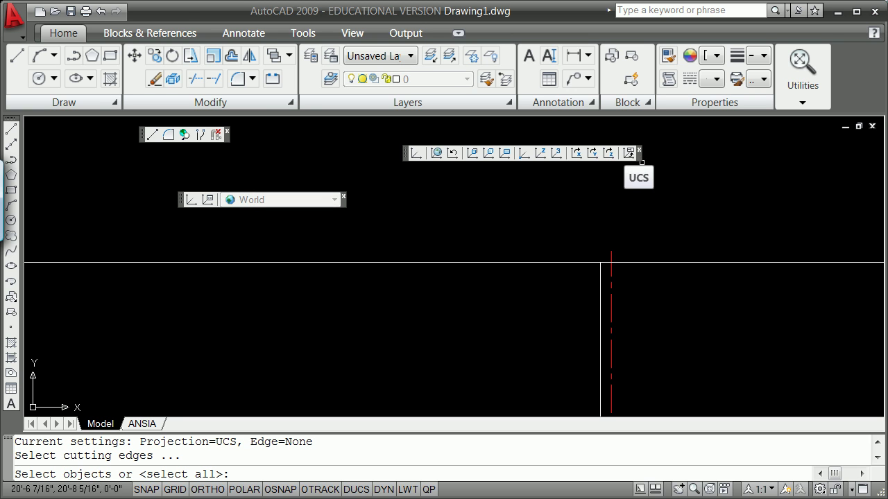
click(618, 265)
key(Return)
click(611, 258)
key(Return)
scroll(642, 254, down, 10)
scroll(713, 287, up, 3)
scroll(616, 303, up, 3)
scroll(507, 279, down, 5)
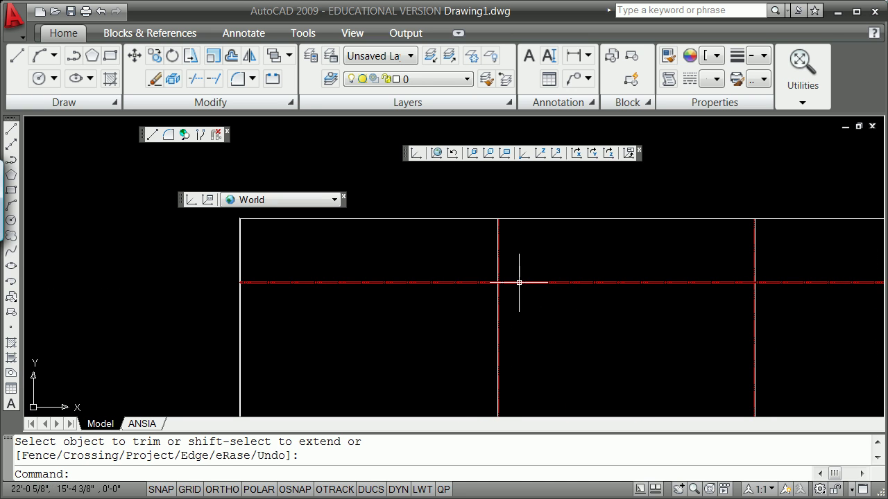
scroll(742, 258, up, 5)
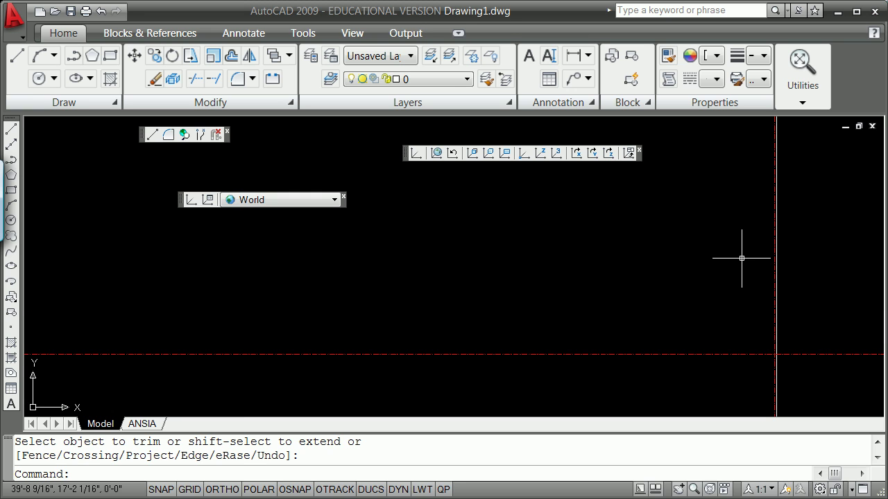
key(Return)
scroll(754, 260, down, 5)
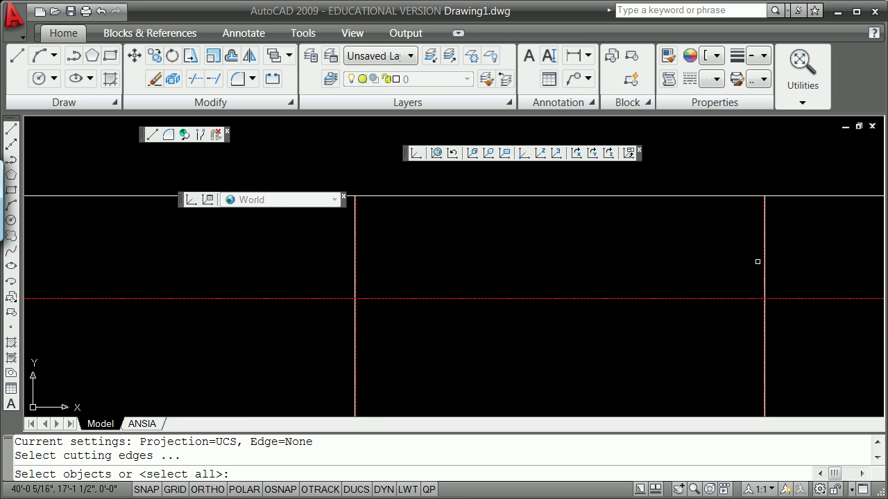
click(761, 258)
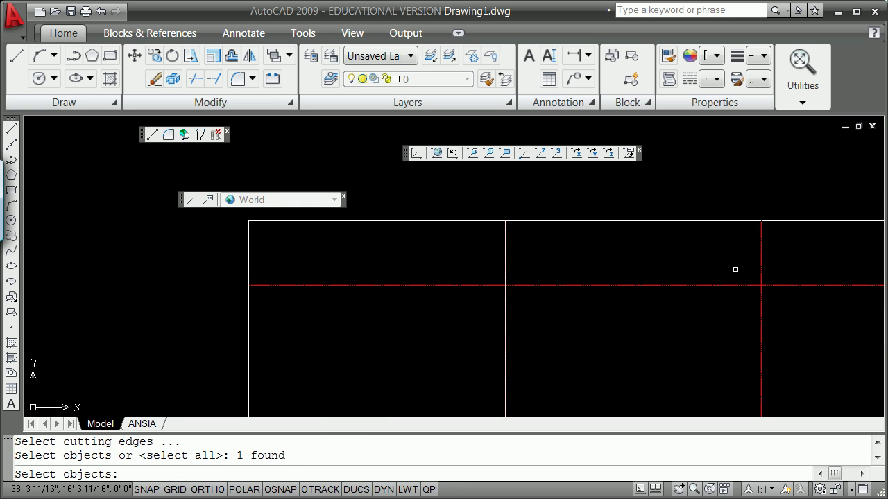
scroll(534, 280, up, 8)
click(249, 316)
key(Return)
scroll(694, 331, down, 5)
scroll(747, 322, up, 8)
scroll(719, 358, down, 3)
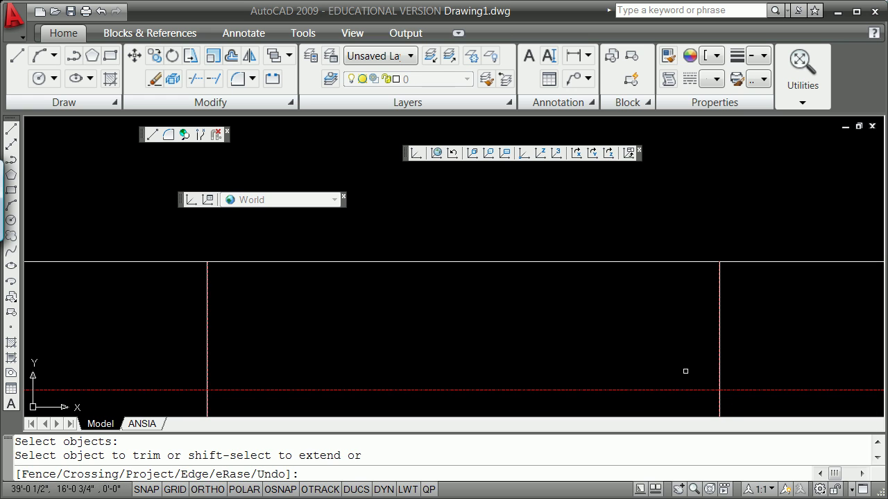
key(Return)
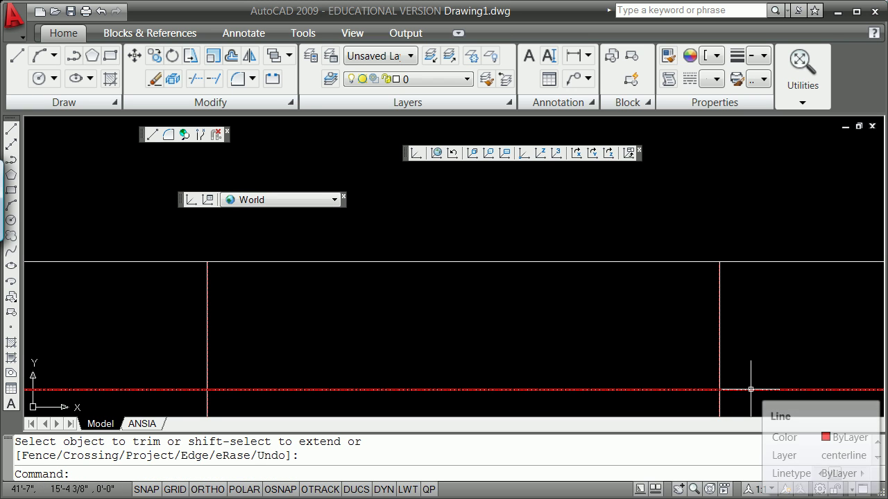
- Trim both ends of the horizontal centerline where it extends beyond the two vertical lines bounding the middle bay
text(trim)
key(Return)
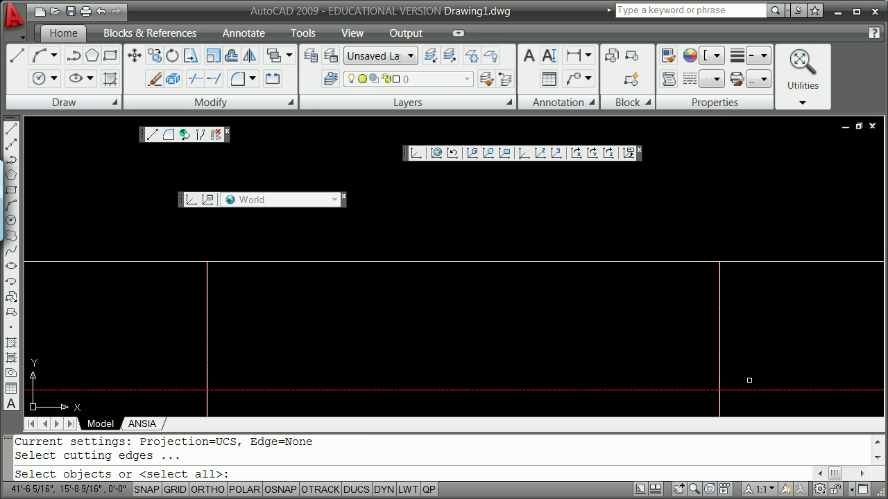
click(717, 354)
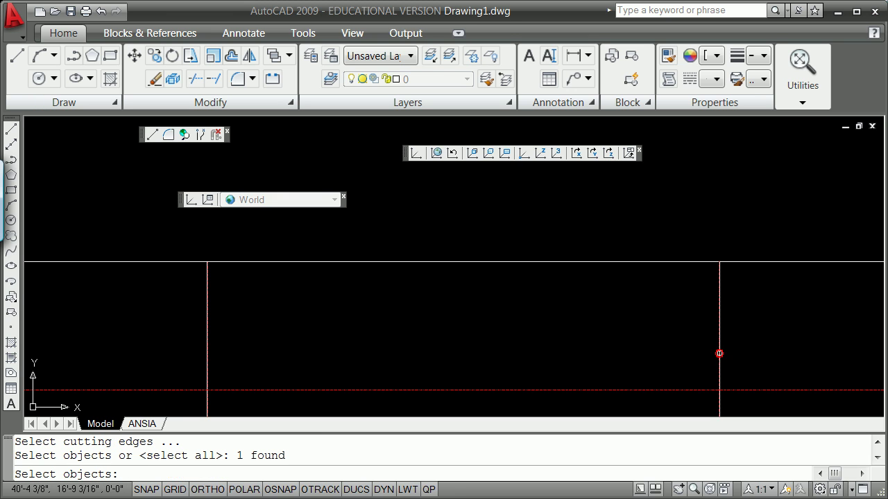
click(209, 296)
key(Return)
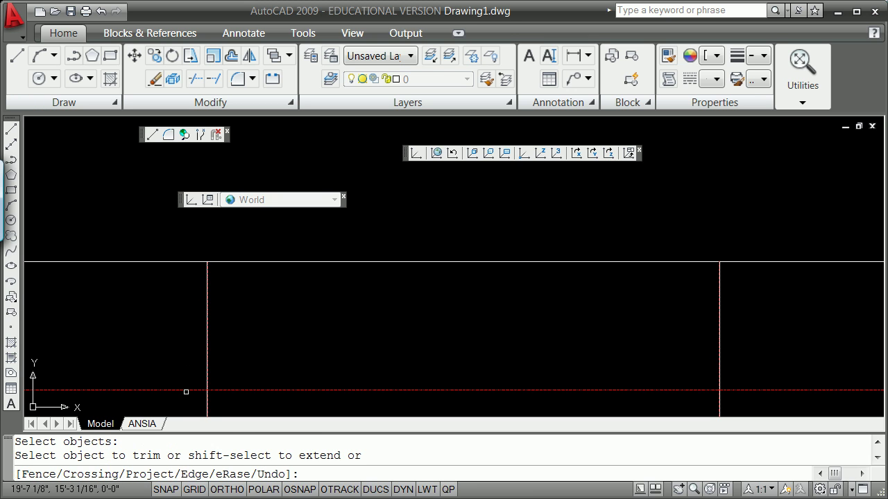
click(189, 387)
click(152, 358)
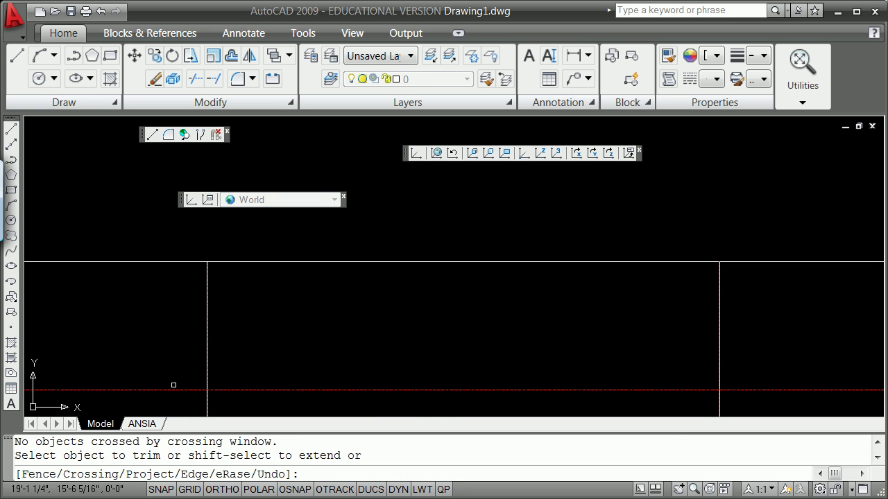
click(178, 390)
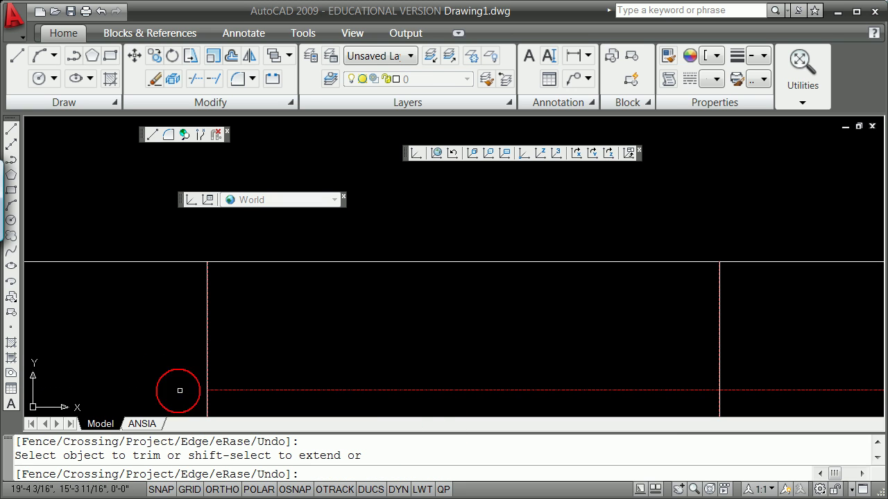
click(735, 392)
key(Return)
- List the trimmed horizontal centerline's properties to check its length, and close the listing
text(list)
key(Return)
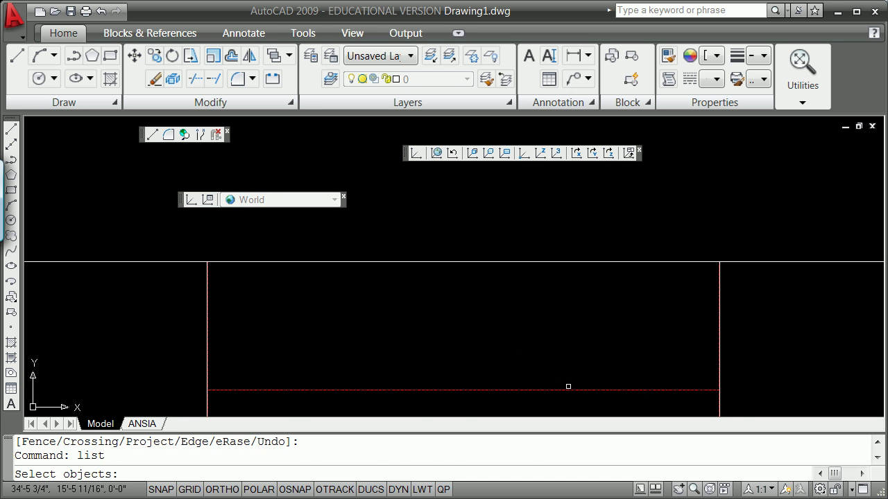
click(568, 389)
key(Return)
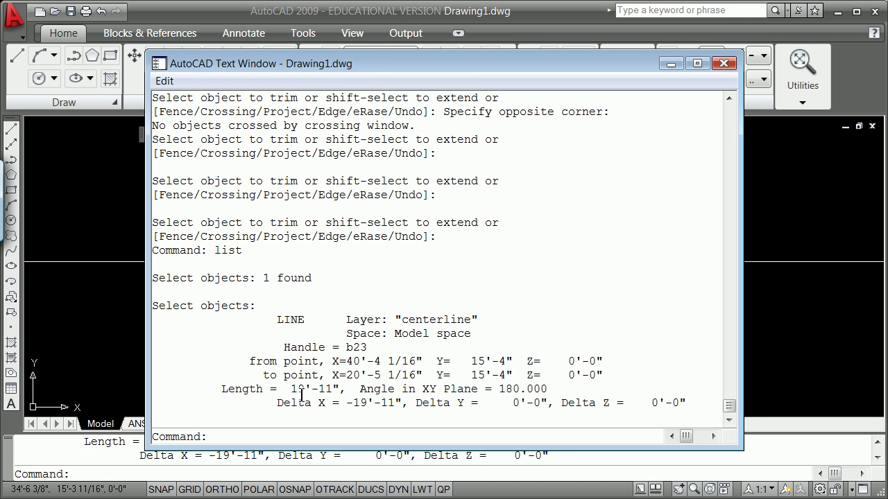
key(F2)
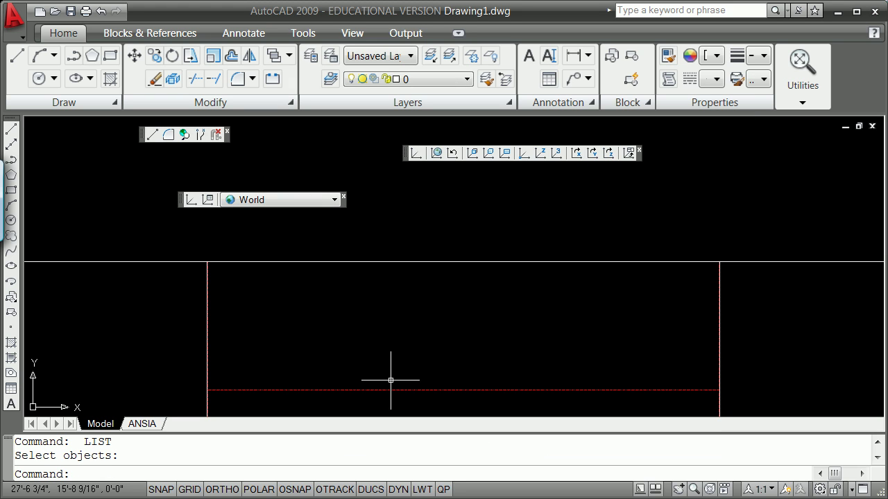
text(o)
key(Return)
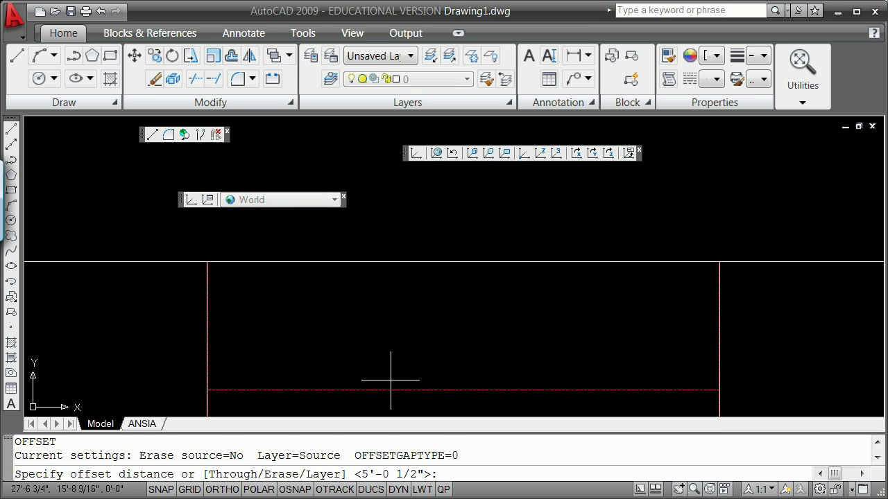
key(Escape)
- With Ortho on, draw a vertical line from the horizontal centerline's midpoint up past the connecting top line
text(line)
key(Return)
text(mid)
key(Return)
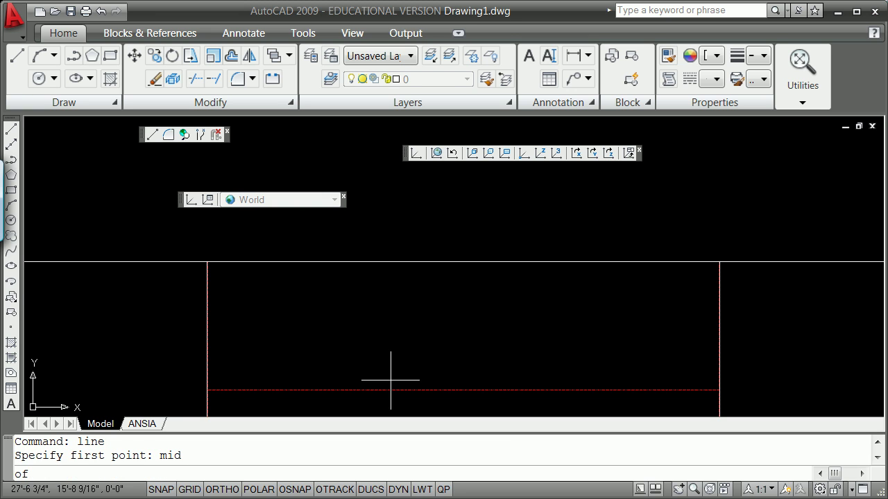
click(462, 387)
key(F8)
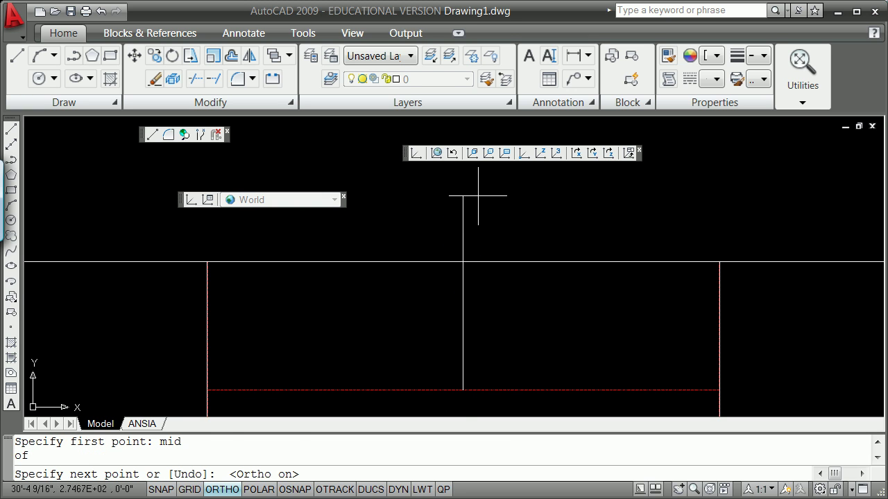
click(448, 206)
key(Return)
- Move the new vertical midpoint line to the centerline layer and clear the selection
click(462, 290)
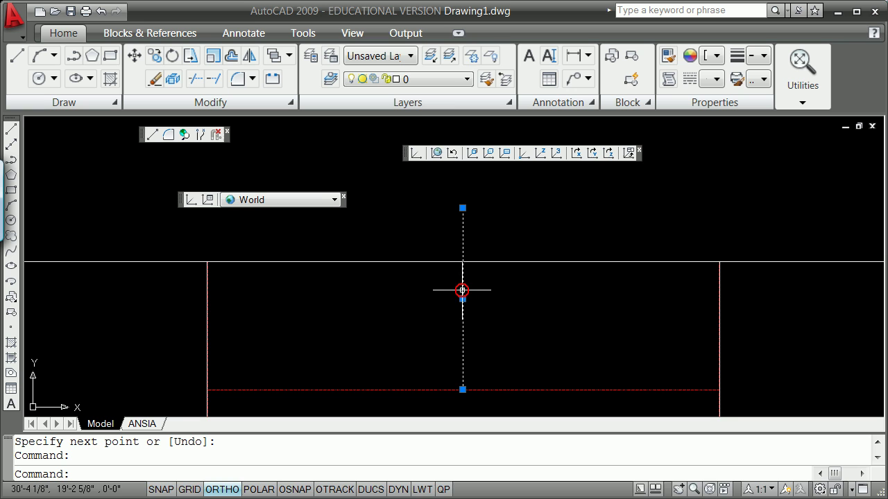
click(466, 78)
click(426, 105)
key(Escape)
key(Escape)
- Offset the vertical midpoint centerline by .25 to its right side
scroll(446, 372, up, 5)
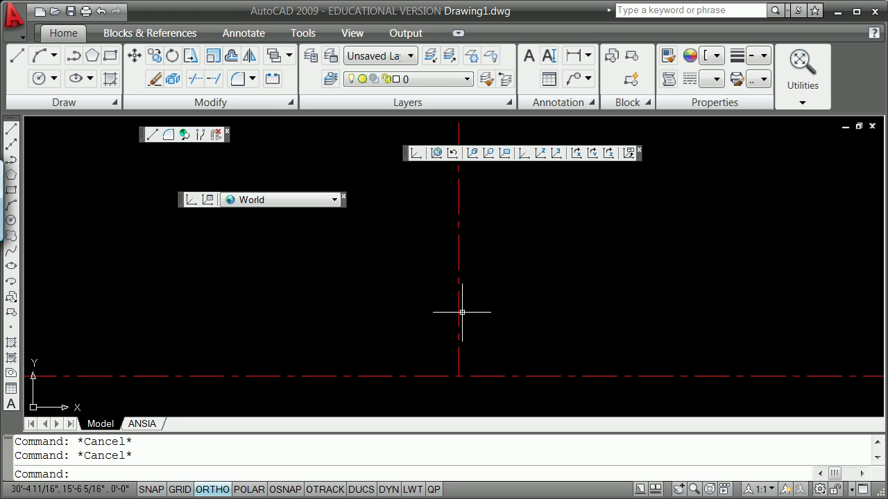
text(o)
key(Return)
text(.25)
key(Return)
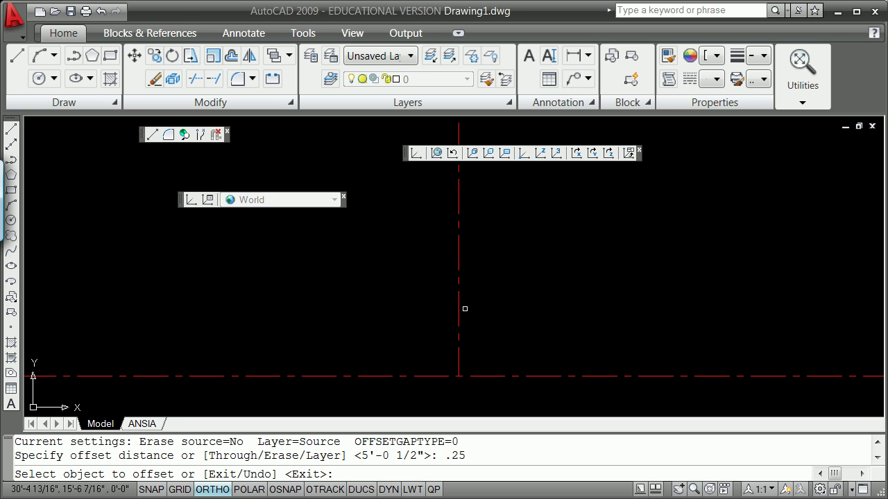
click(458, 305)
click(472, 301)
key(Return)
- Draw a rectangle about 1' tall from the offset line's intersection with the horizontal centerline to the X position of that centerline's right endpoint
scroll(478, 354, down, 1)
scroll(478, 355, down, 3)
scroll(482, 360, up, 5)
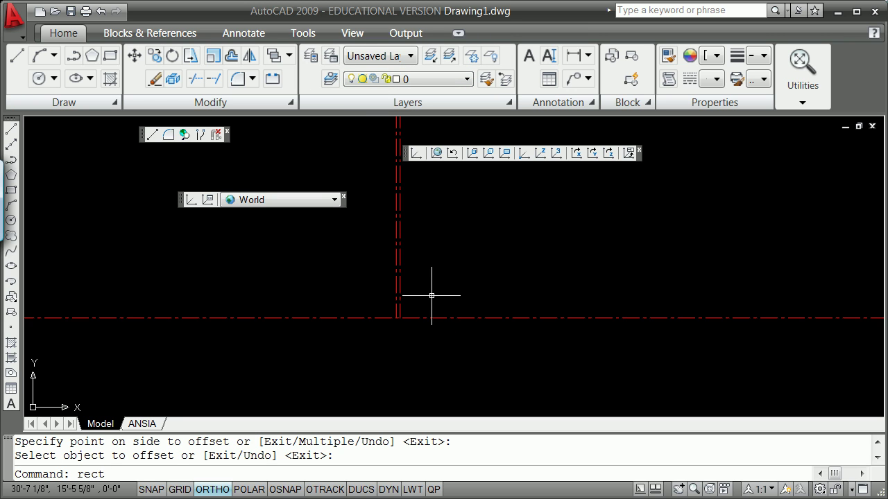
key(Return)
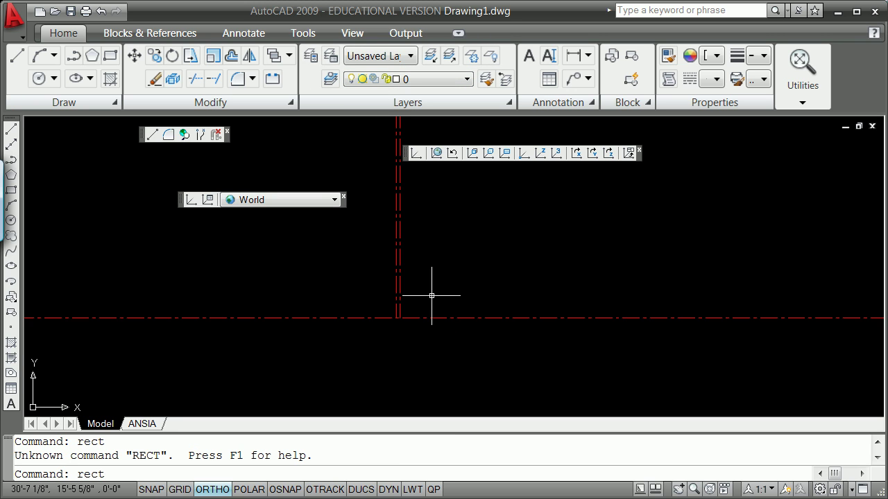
text(rectangle)
key(Return)
shift+right_click(437, 297)
click(496, 407)
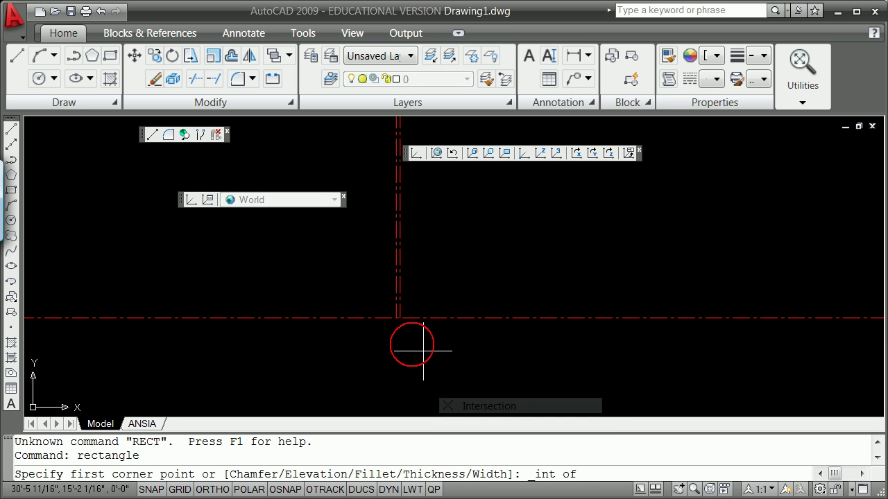
click(401, 317)
scroll(615, 301, down, 3)
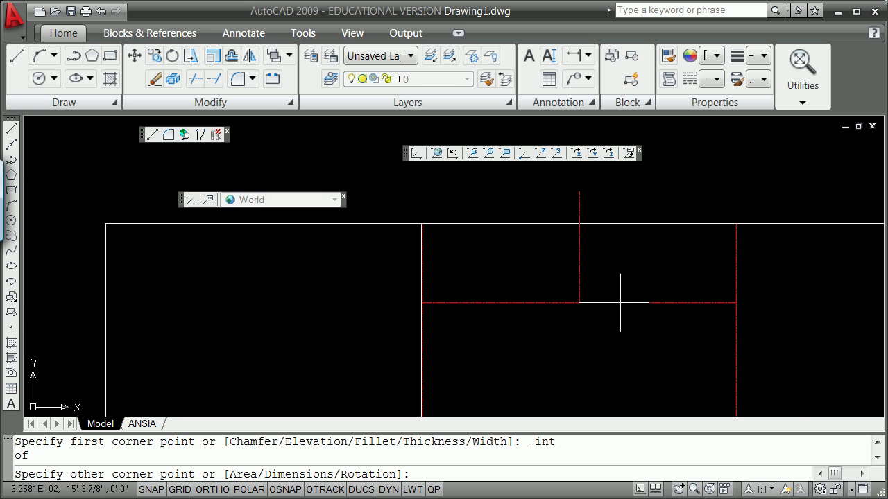
scroll(753, 298, up, 2)
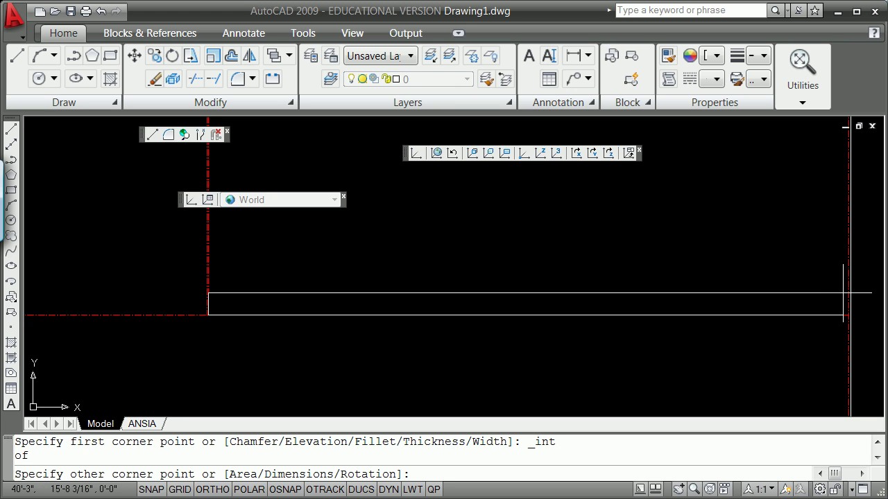
scroll(845, 295, down, 2)
scroll(841, 292, up, 3)
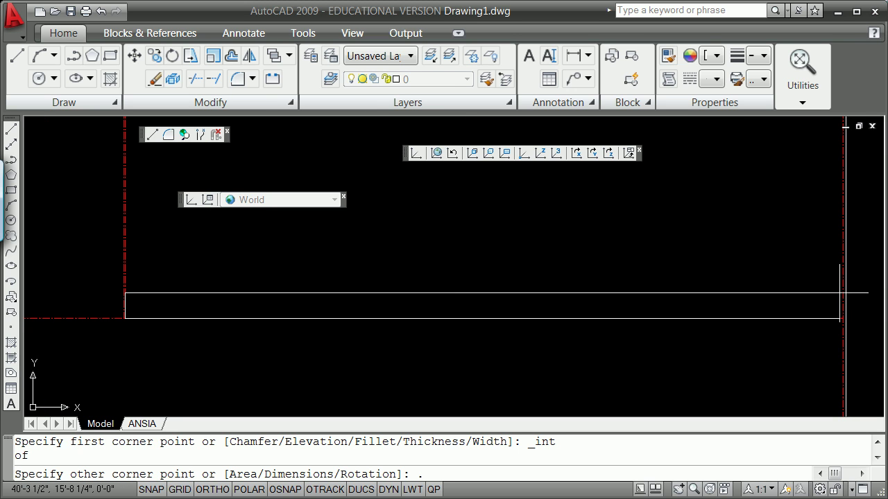
text(x)
key(Return)
text(end)
key(Return)
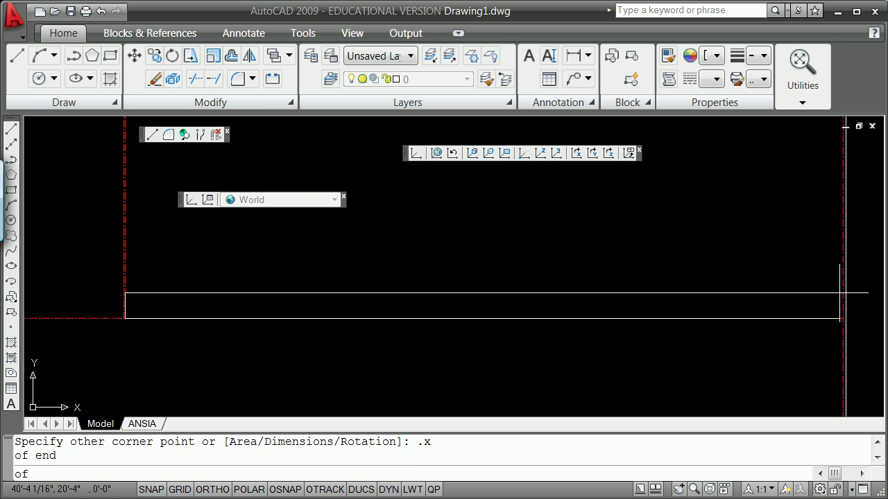
click(845, 322)
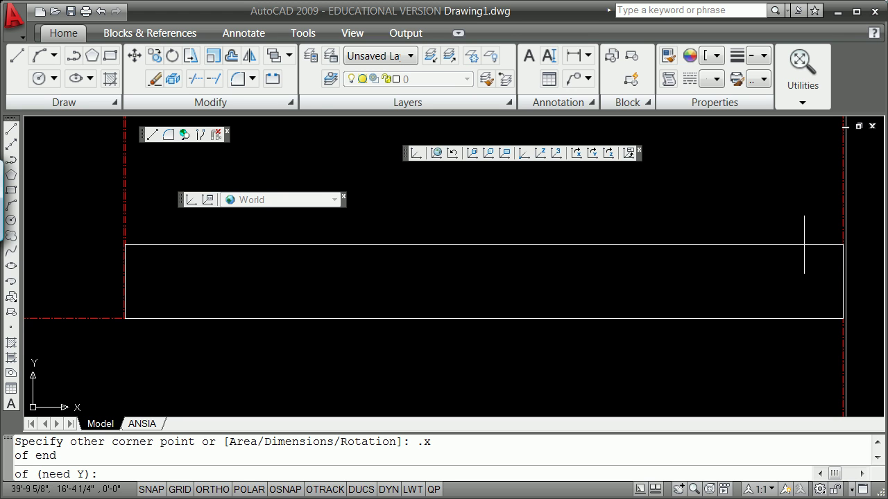
click(804, 244)
- Draw a 10" vertical line upward from a nearest point on the rectangle's bottom edge, toward its right end
text(line)
key(Return)
text(n)
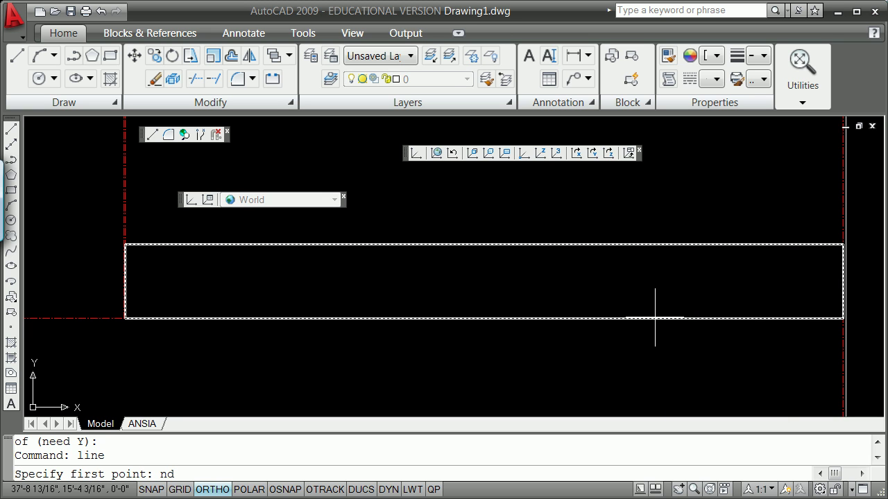
text(ear)
key(Return)
click(654, 318)
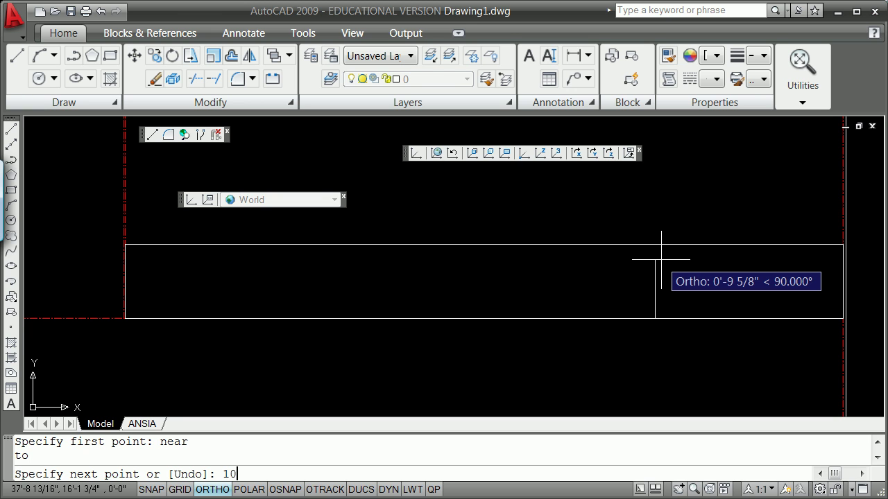
key(Return)
key(Return)
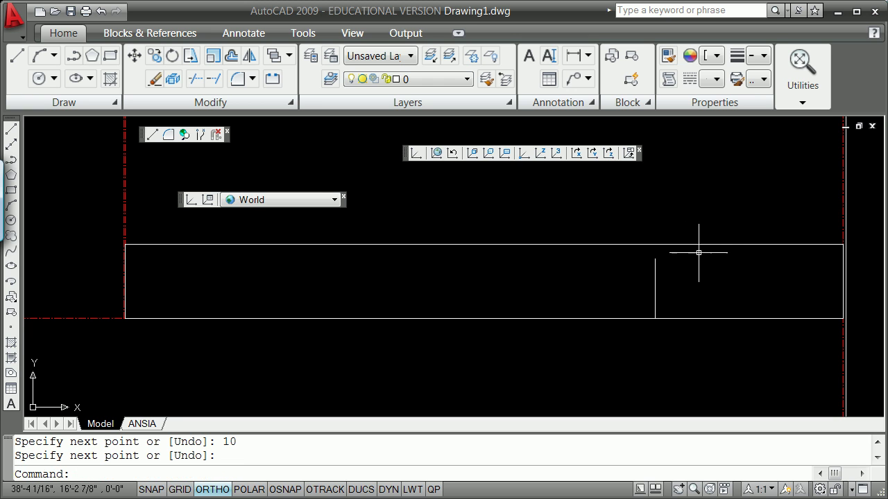
click(692, 245)
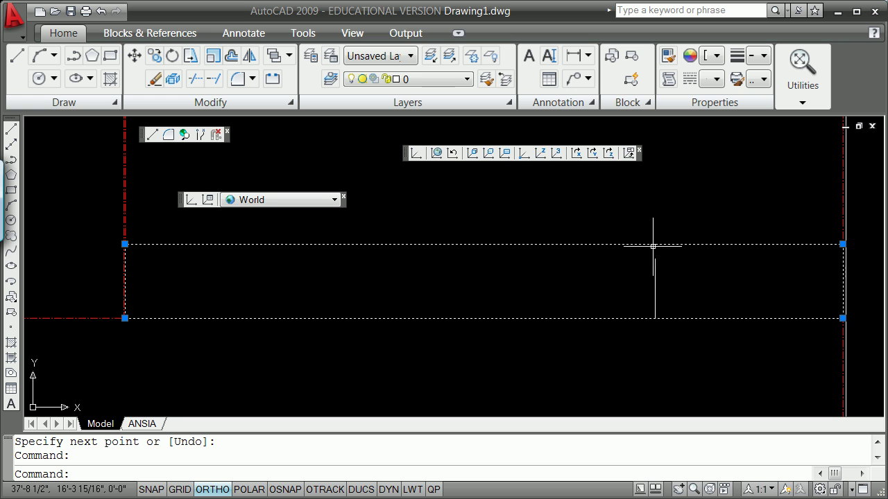
click(843, 244)
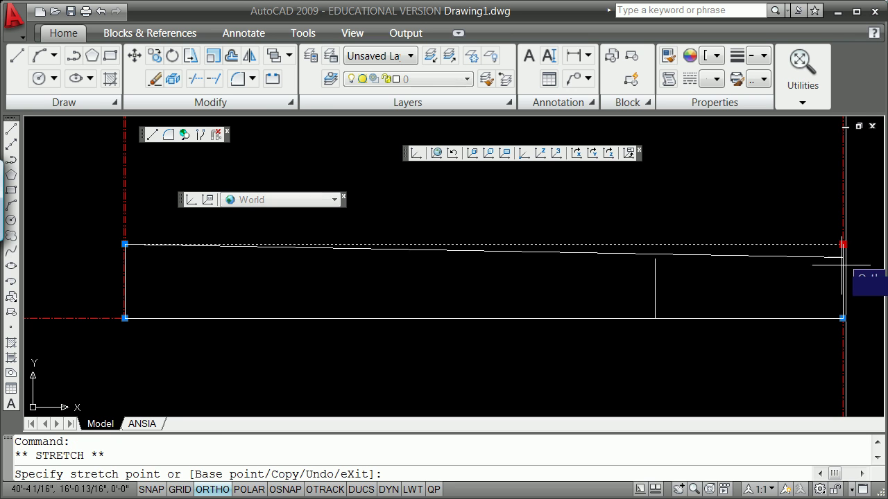
key(Escape)
key(Escape)
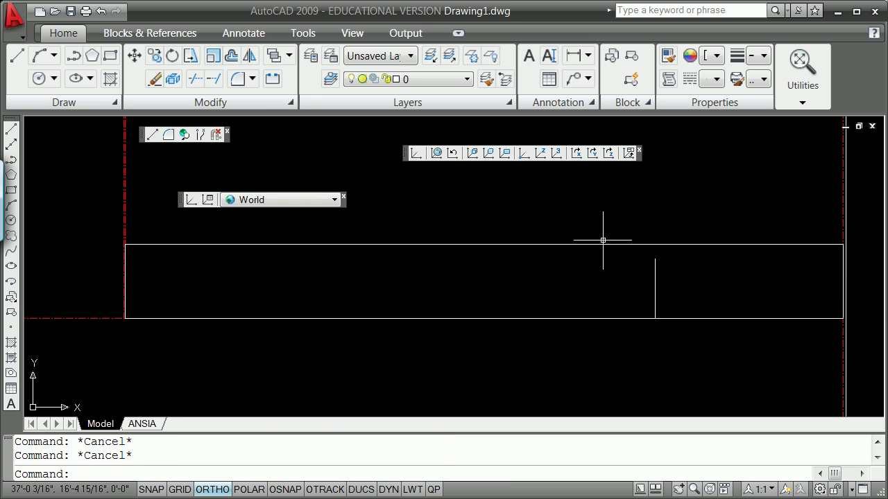
click(604, 244)
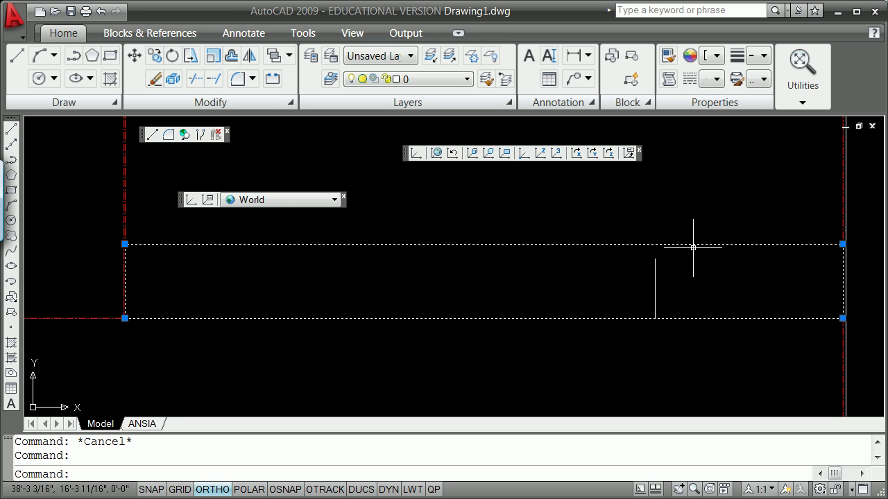
click(857, 218)
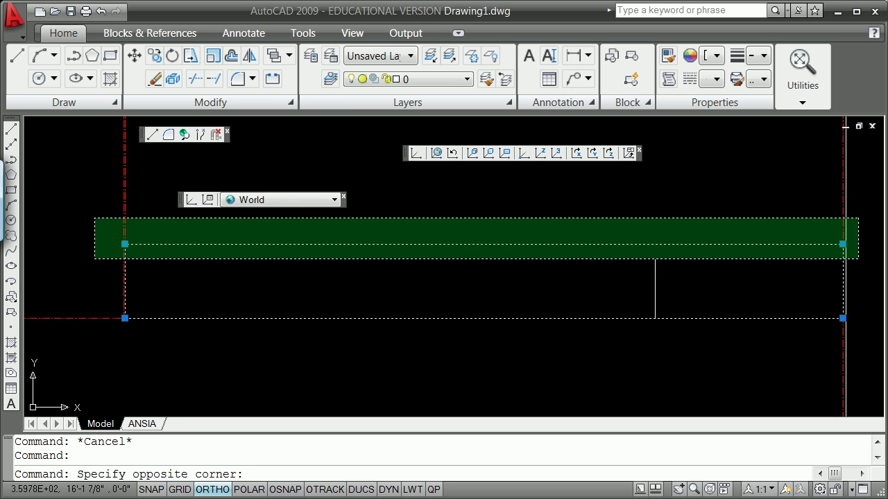
click(94, 260)
text(r)
key(Return)
text(c)
key(Return)
click(827, 215)
click(855, 215)
key(Escape)
key(Escape)
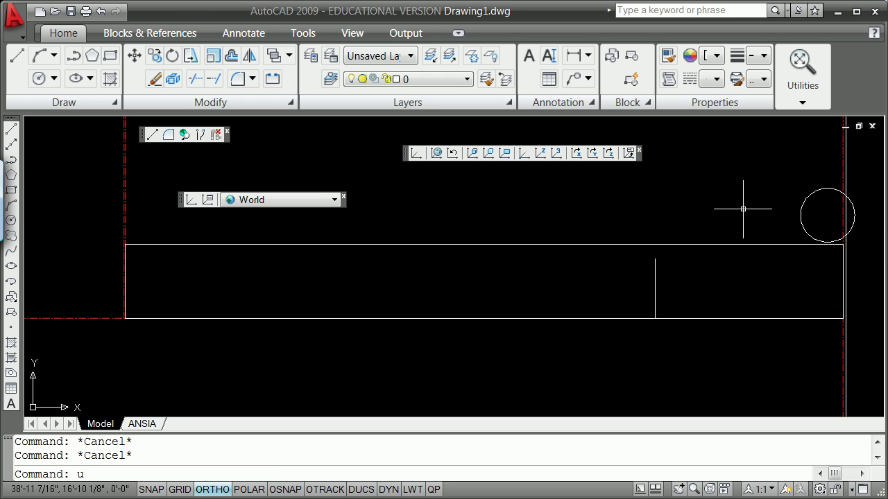
key(Return)
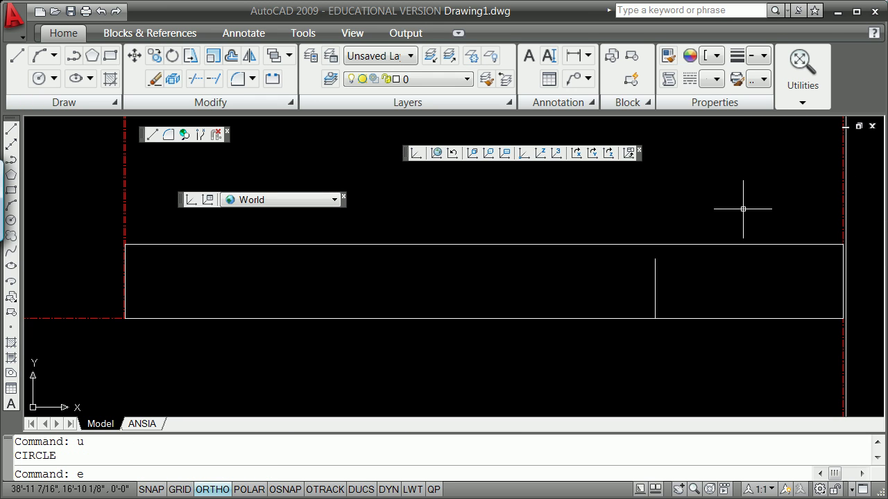
- Explode the rectangle between the two squares into separate lines
text(explode)
key(Return)
click(718, 244)
key(Return)
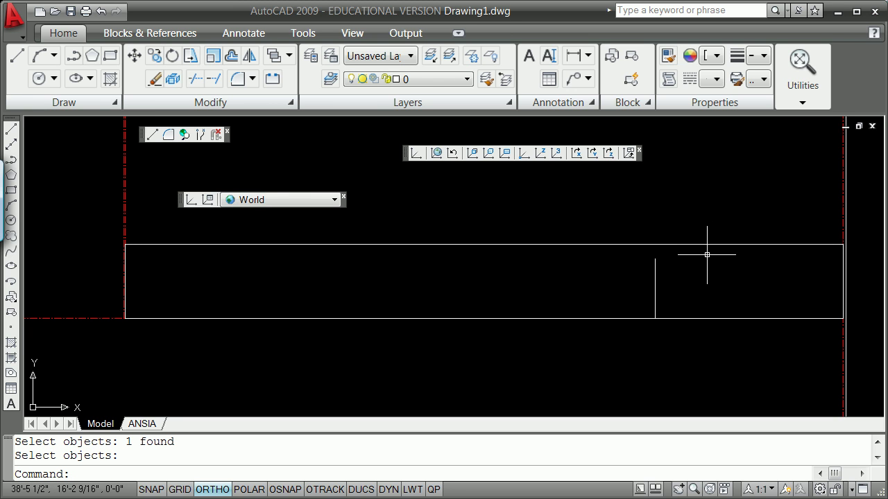
- Offset the exploded rectangle's top edge with the Through option, passing through the upper endpoint of the 10" vertical line
text(o)
key(Return)
text(t)
key(Return)
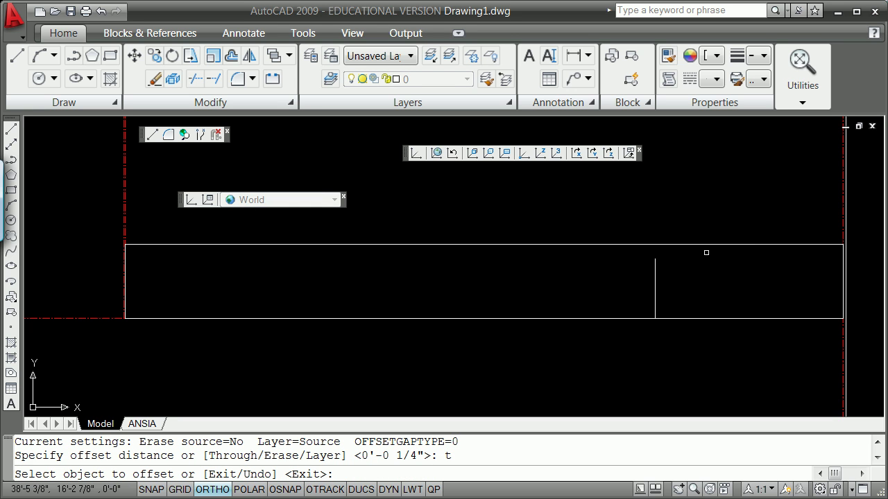
click(712, 246)
shift+right_click(715, 277)
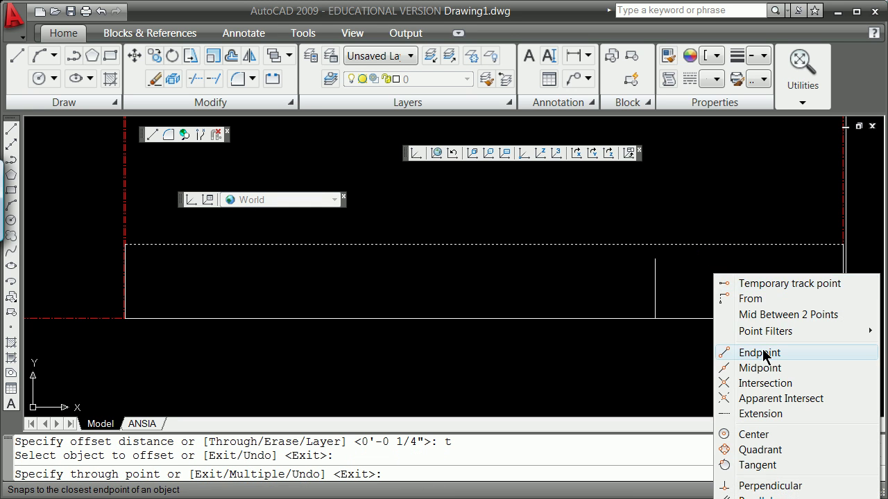
click(760, 352)
click(655, 259)
key(Return)
- Erase the original top edge above the new offset line
text(e)
key(Return)
click(727, 244)
key(Return)
text(c)
key(Escape)
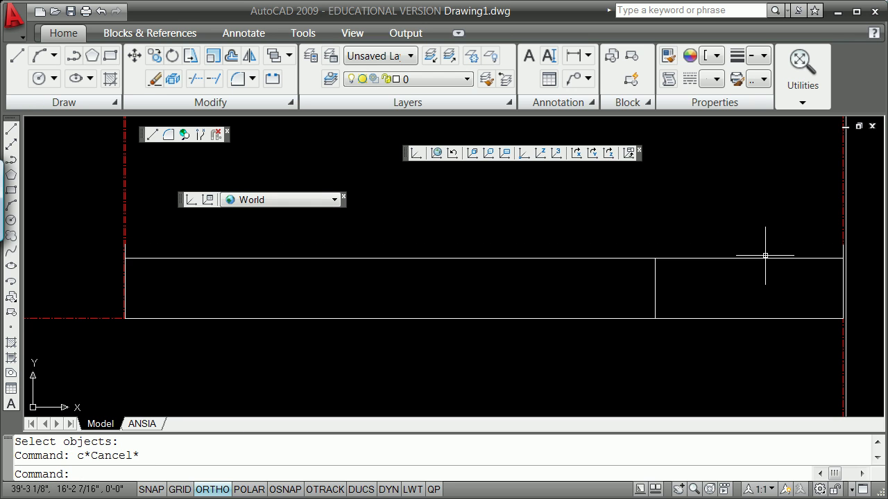
- Fillet the offset top line with both vertical side lines at radius 0 to square the two upper corners
text(f)
key(Return)
text(r)
key(Return)
text(0)
key(Return)
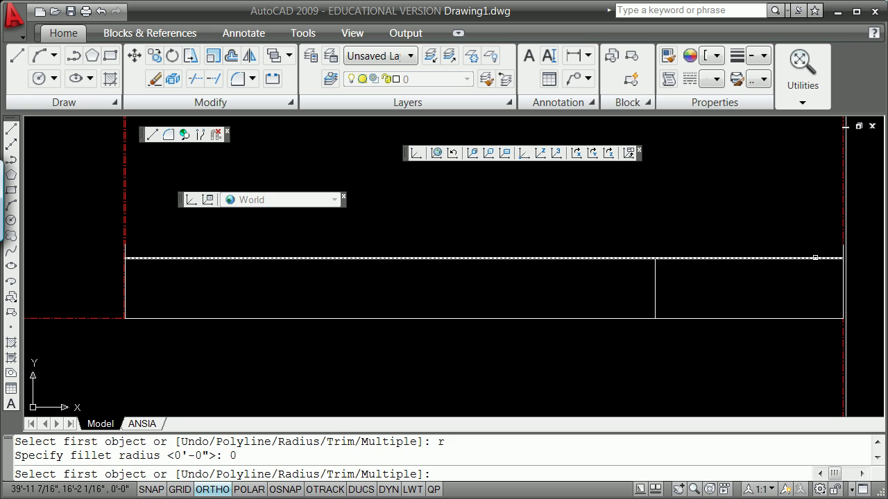
click(812, 257)
click(841, 267)
key(Return)
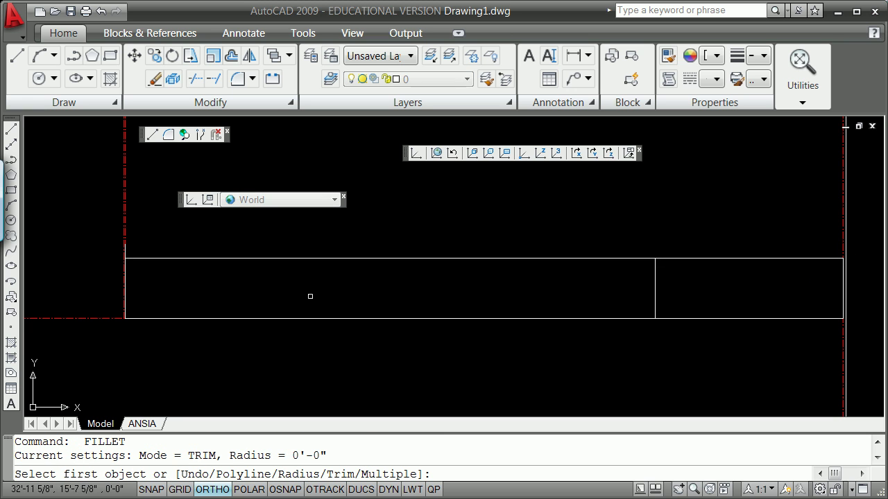
click(122, 281)
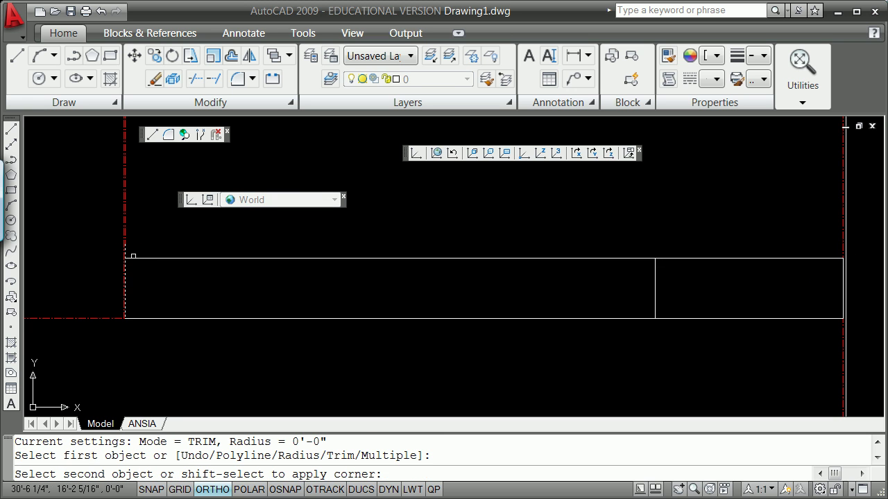
click(135, 258)
- Erase the 10" vertical construction line inside the outline
text(e)
key(Return)
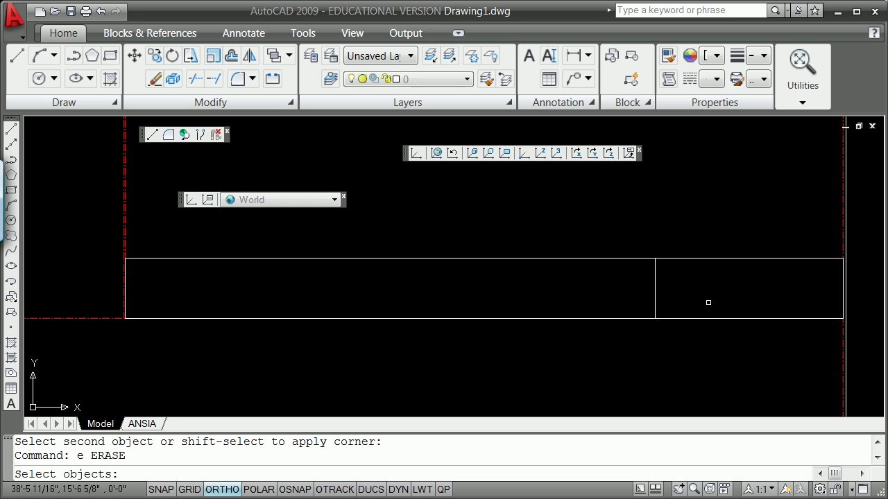
click(652, 285)
key(Return)
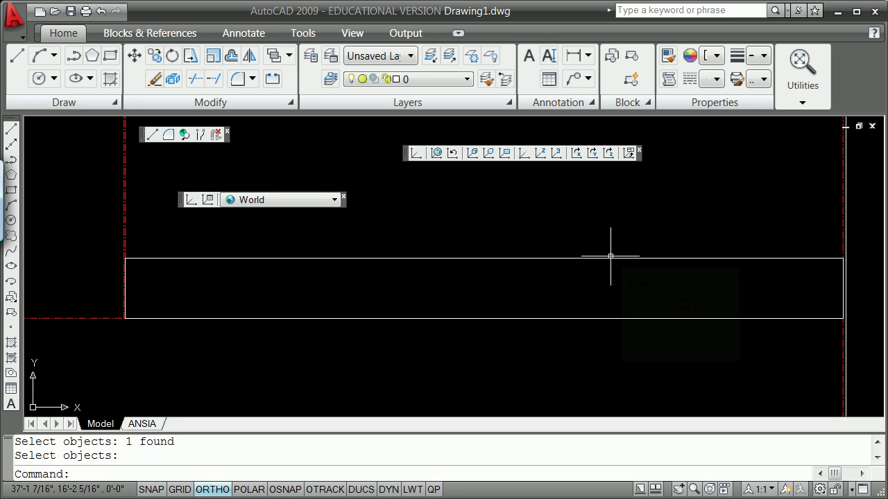
- Convert the top line to a polyline and join it with the other three sides into one closed outline
text(pe)
key(Return)
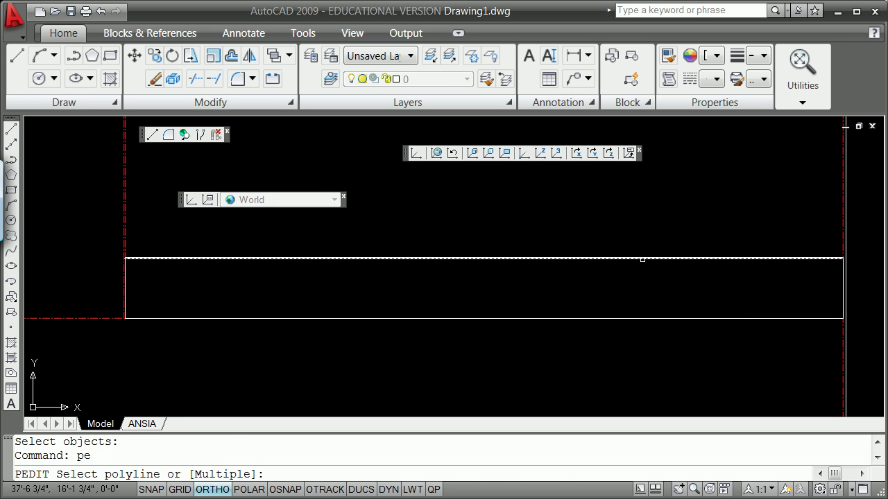
click(641, 259)
key(Return)
text(j)
key(Return)
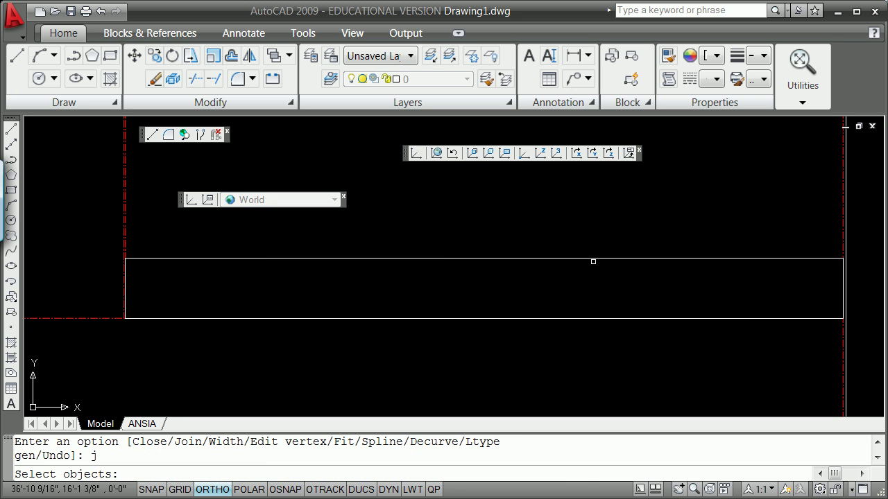
click(594, 259)
click(125, 290)
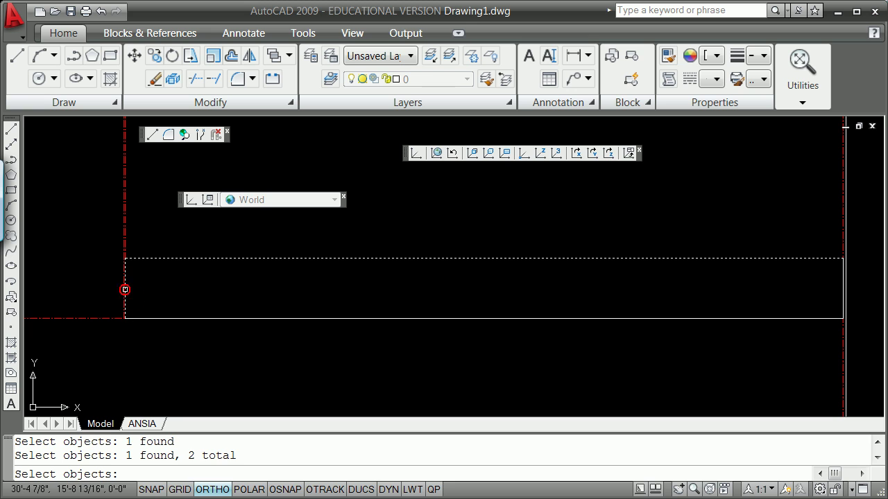
click(164, 322)
click(230, 323)
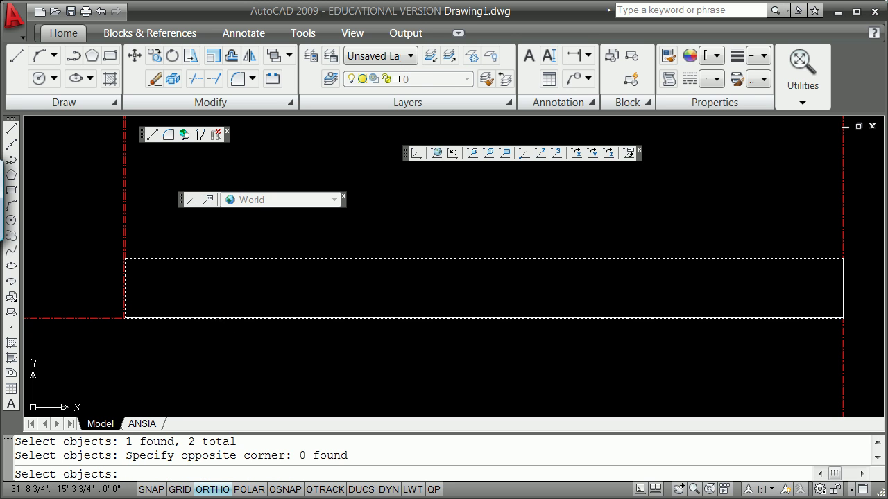
click(347, 320)
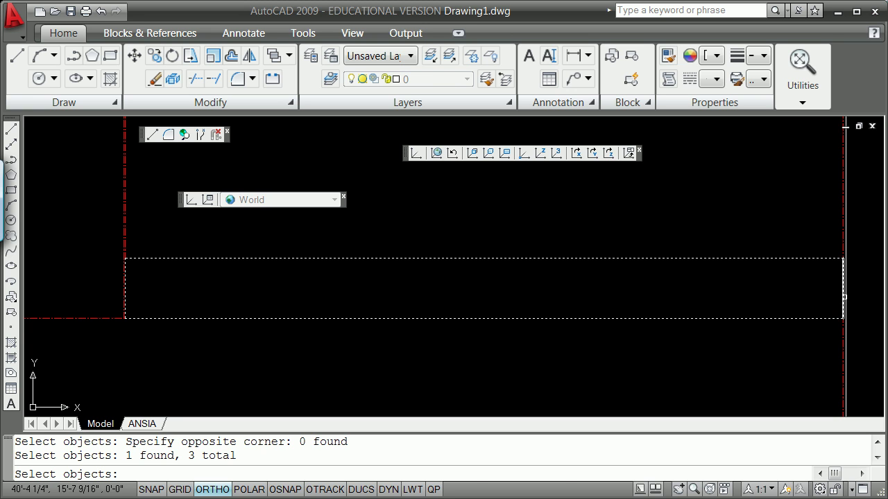
click(843, 297)
key(Return)
key(Return)
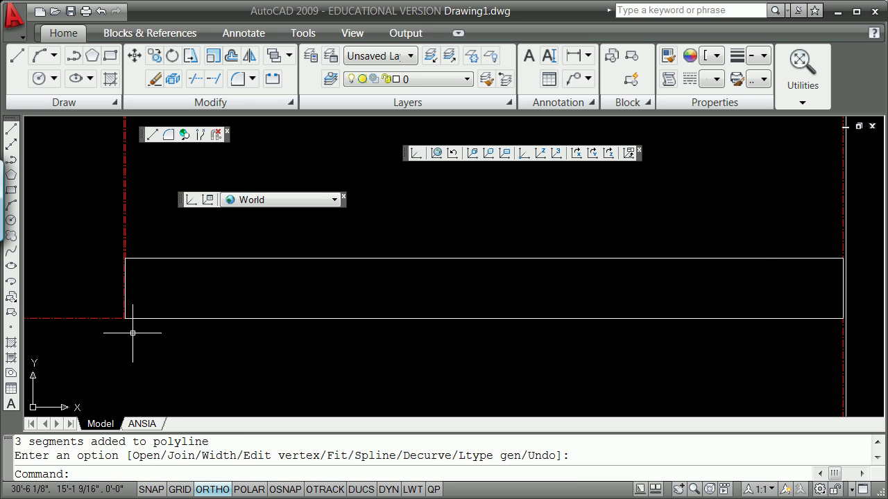
- Place a point at the intersection of the vertical midpoint centerline and the horizontal centerline
scroll(113, 333, up, 4)
scroll(152, 274, up, 3)
text(poin)
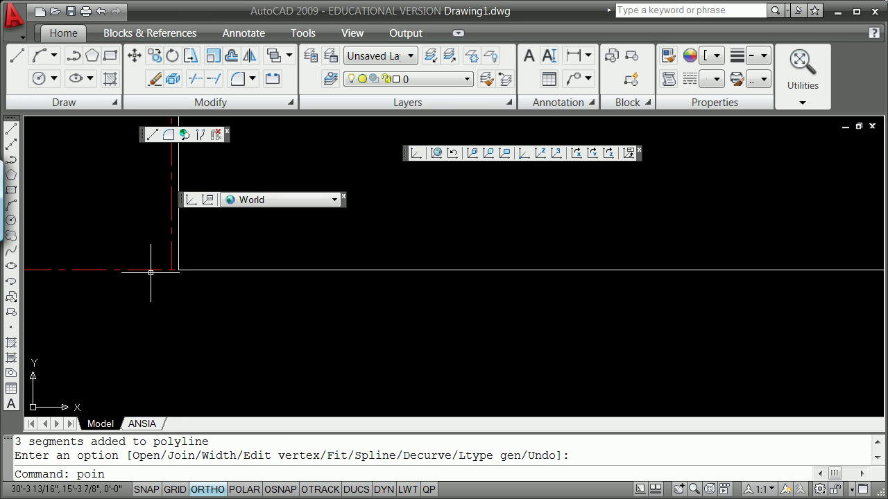
text(t)
key(Return)
text(int)
key(Return)
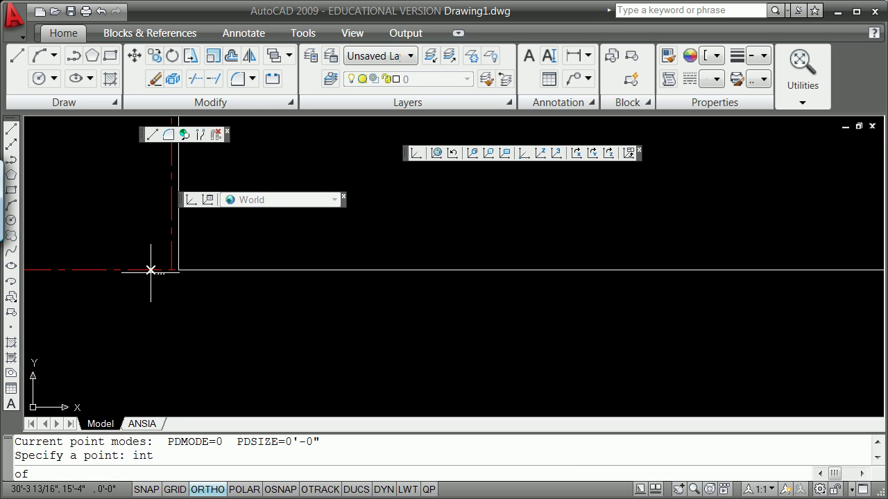
click(172, 270)
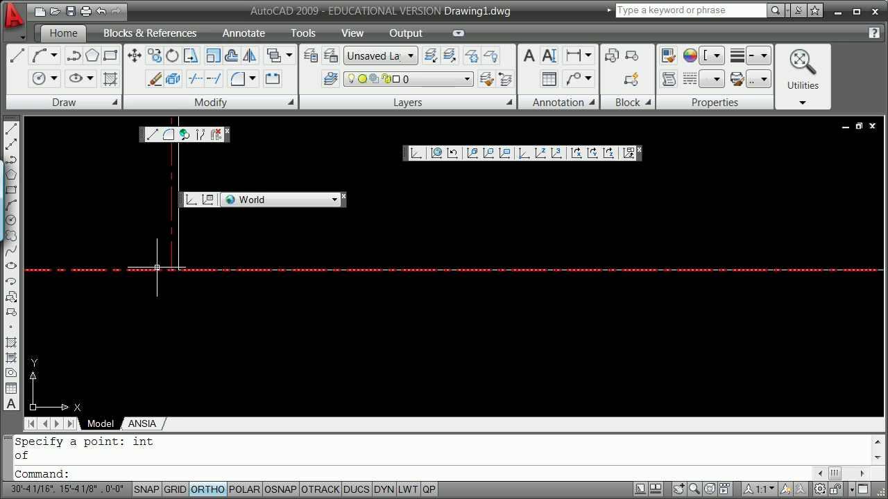
- Begin a command-line block definition named platesteel10in, using the point node at the centerline intersection as its base point
scroll(158, 268, down, 2)
scroll(161, 268, down, 5)
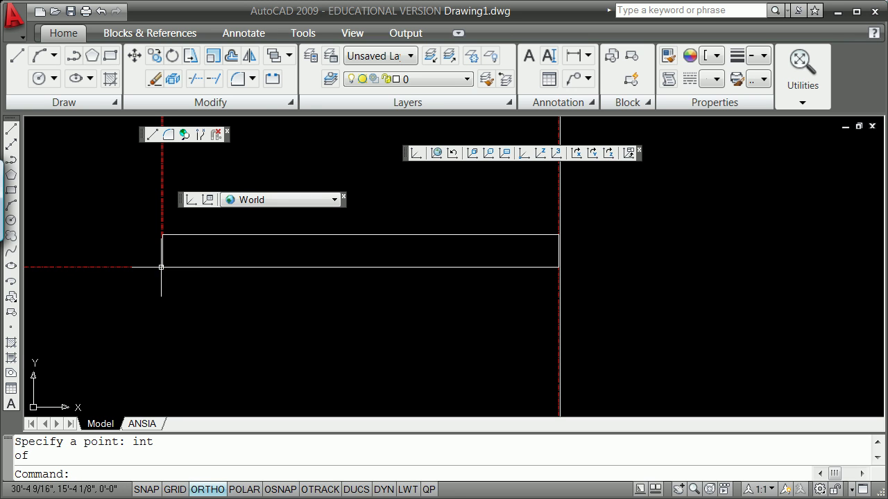
scroll(143, 236, up, 3)
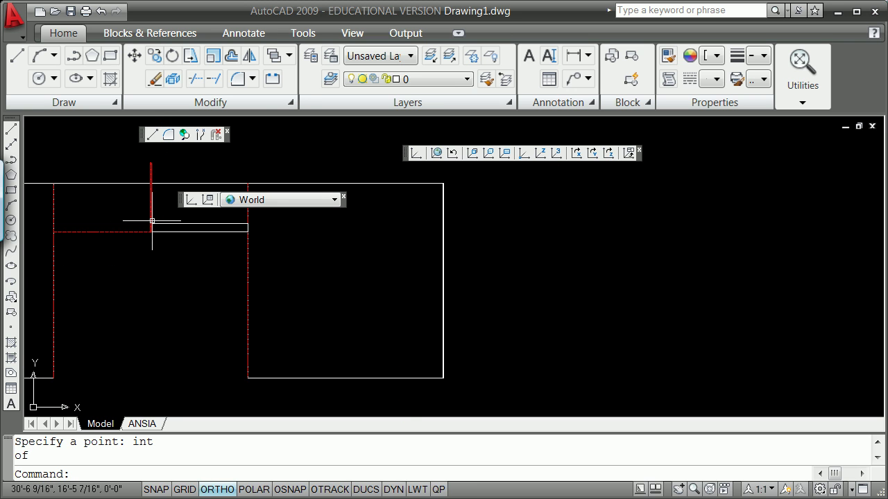
scroll(159, 198, down, 2)
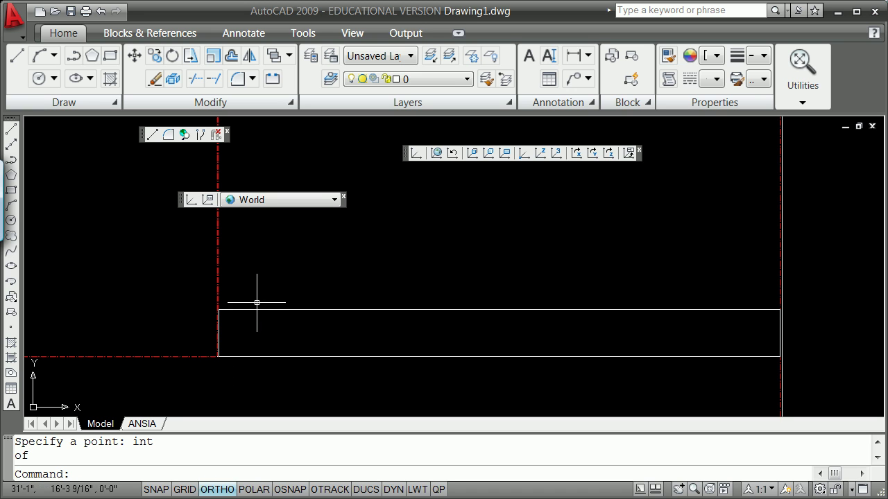
mouse_move(282, 312)
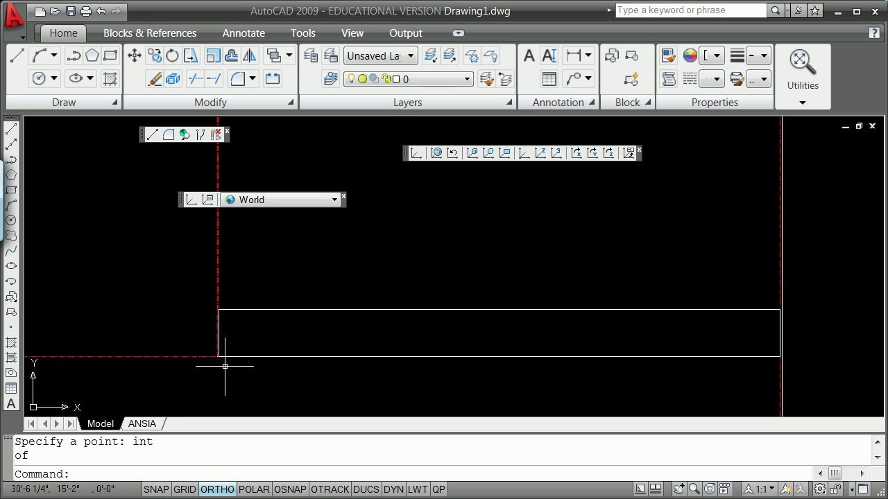
scroll(224, 363, up, 1)
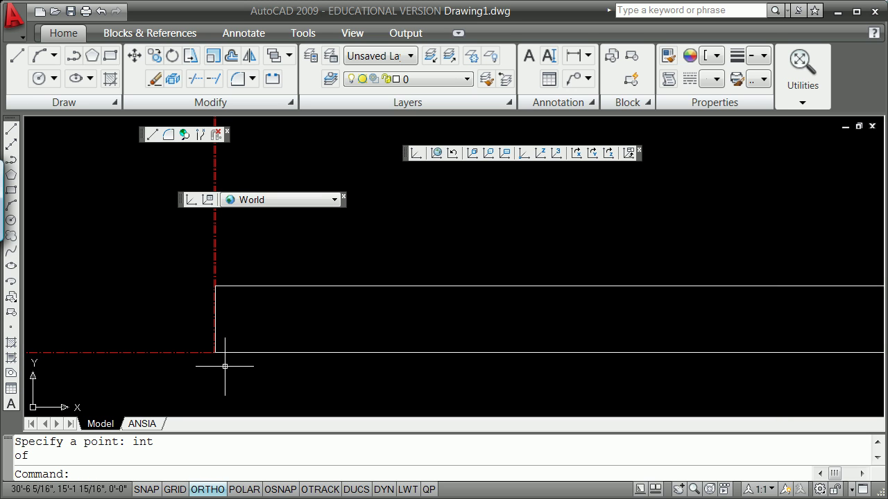
key(Return)
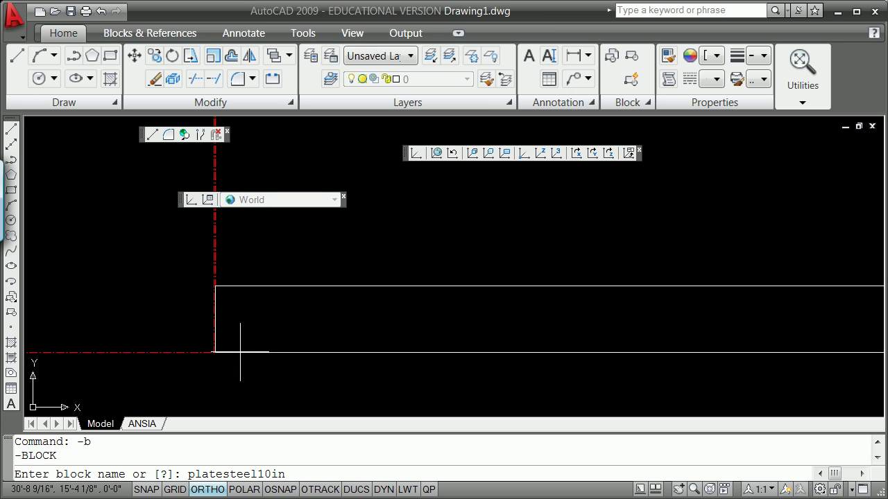
key(Return)
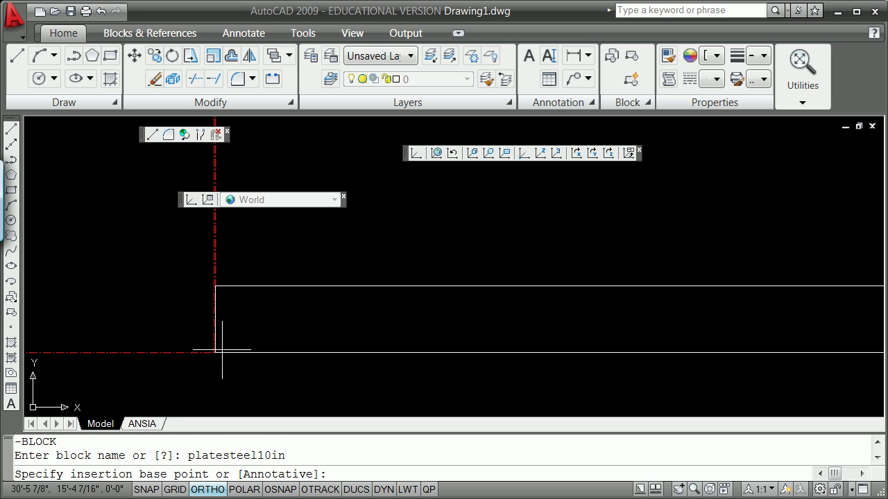
text(node)
key(Return)
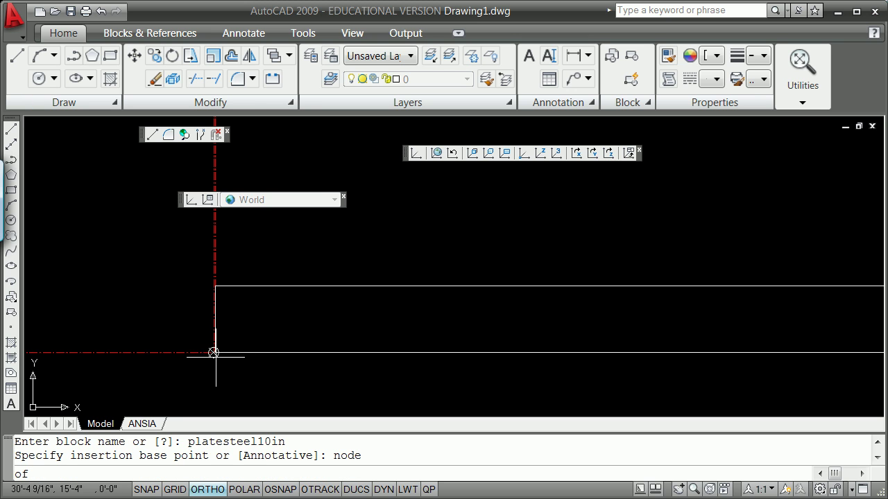
click(210, 352)
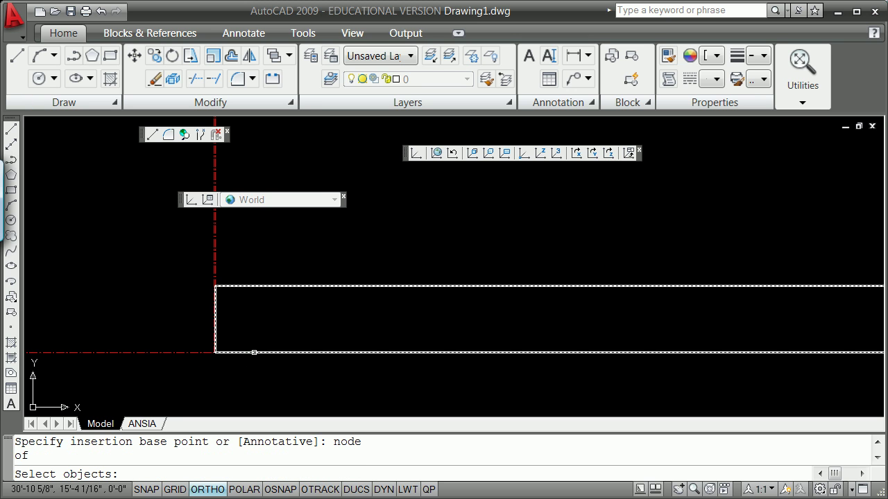
- Select the joined rectangle and the window-enclosed point as the block's objects and complete the definition
click(254, 352)
text(w)
key(Return)
click(186, 383)
click(246, 325)
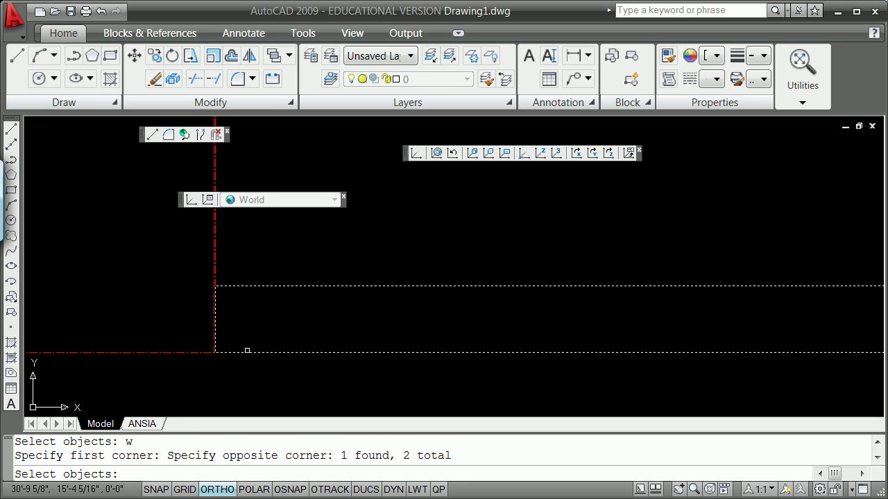
key(Return)
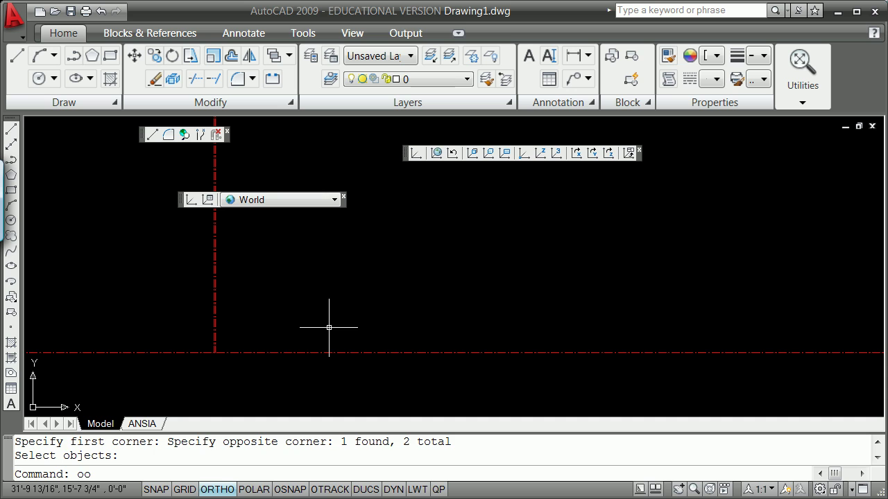
- Restore the block's source rectangle and point to the drawing with OOPS
text(oops)
key(Return)
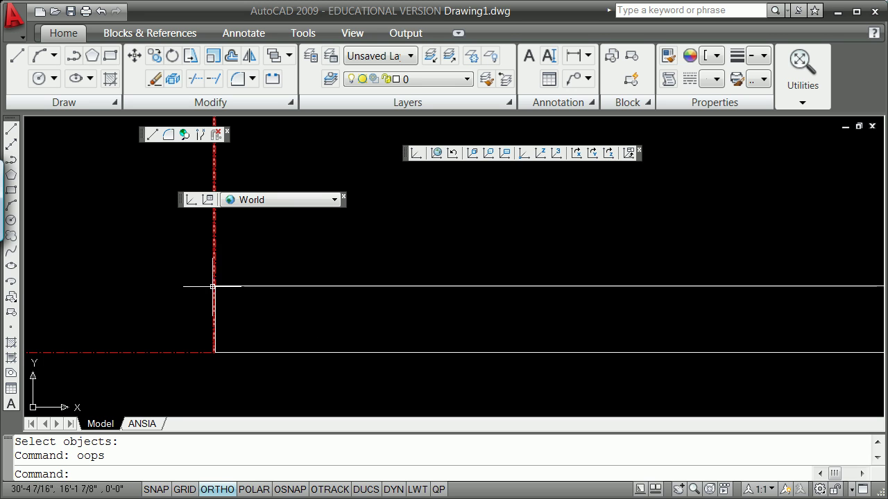
text(o)
key(Escape)
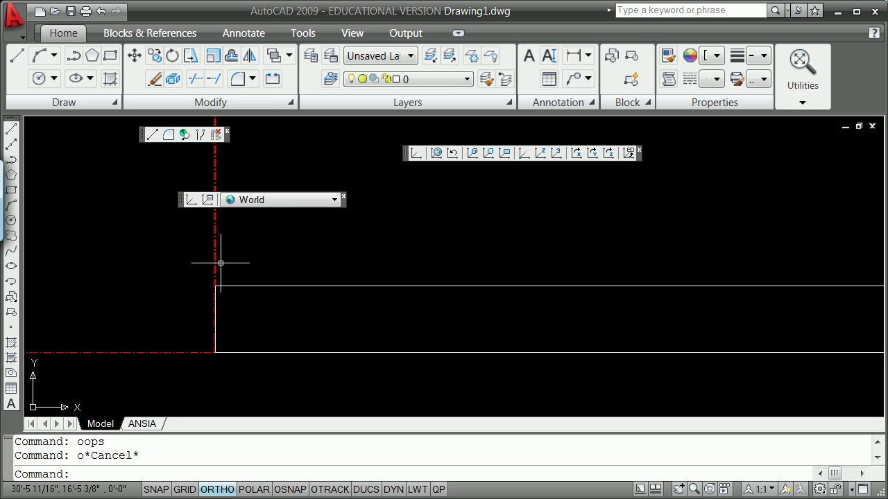
text(offset)
key(Return)
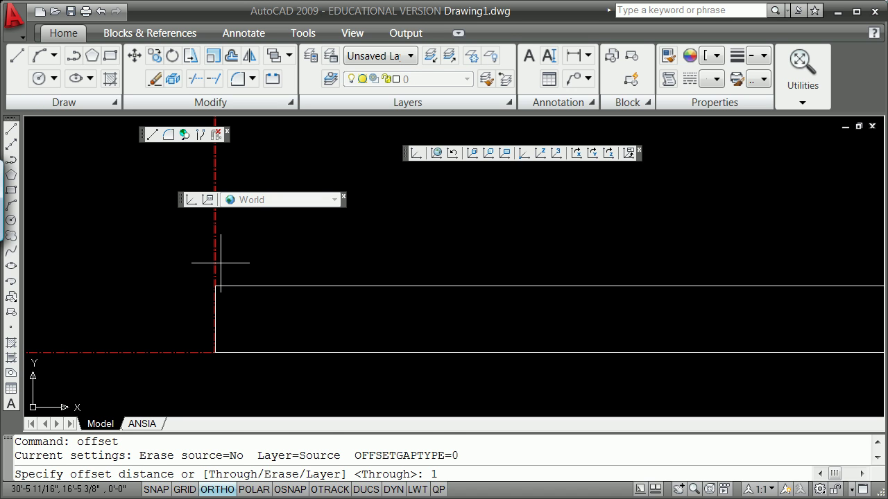
key(Return)
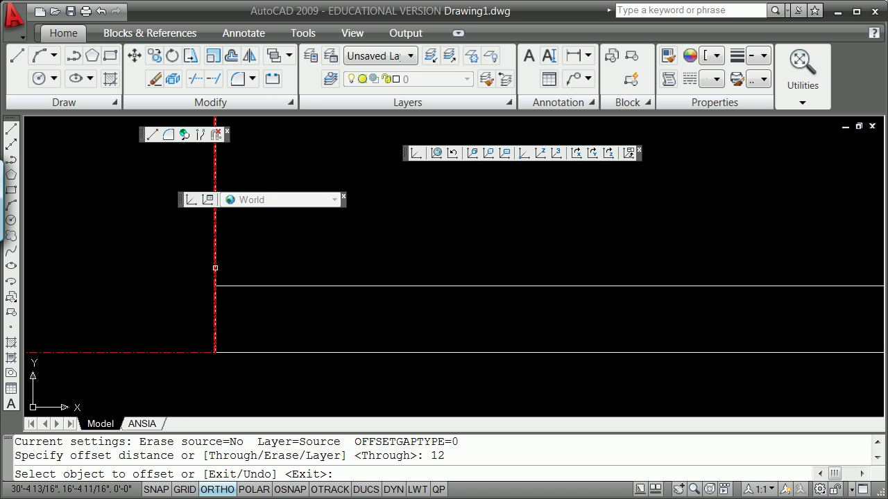
key(Escape)
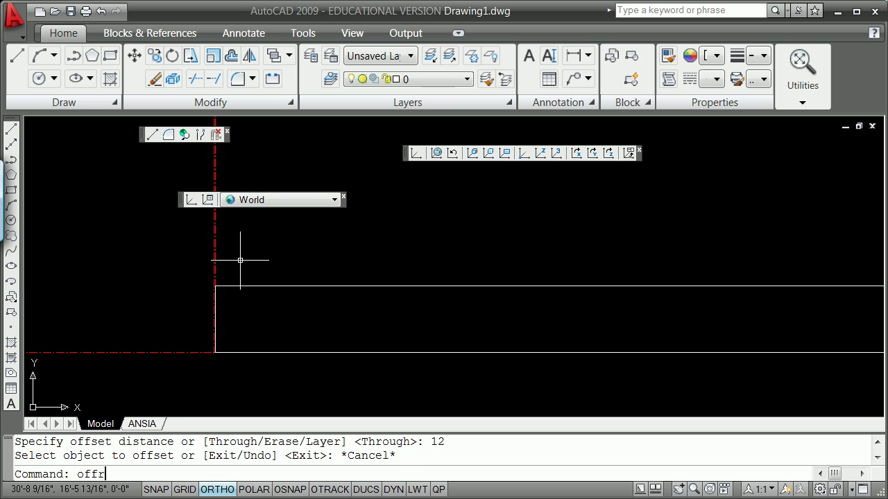
text(offset)
key(Return)
text(1)
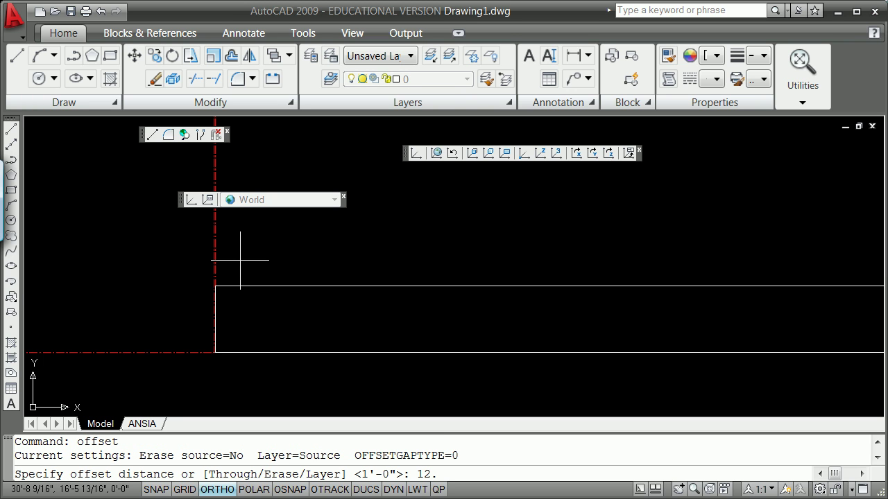
text(2.25)
key(Return)
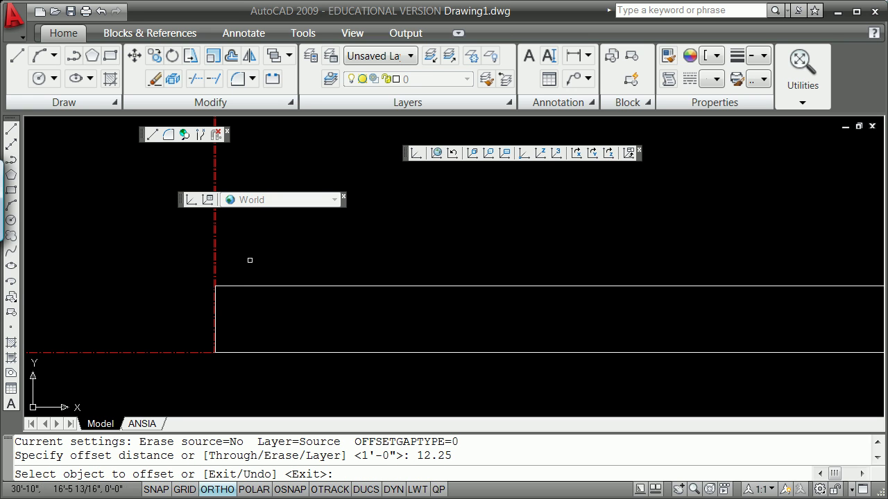
scroll(214, 258, up, 5)
scroll(214, 258, down, 5)
scroll(222, 278, up, 4)
text(e)
key(Return)
key(Escape)
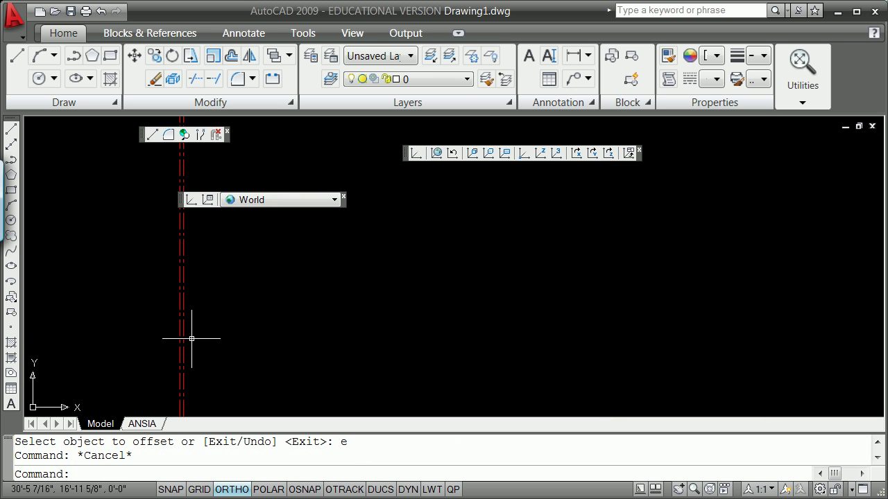
- Erase the extra vertical centerline lying just beside the midpoint centerline
text(e)
key(Return)
click(180, 332)
scroll(180, 331, down, 5)
scroll(158, 328, up, 1)
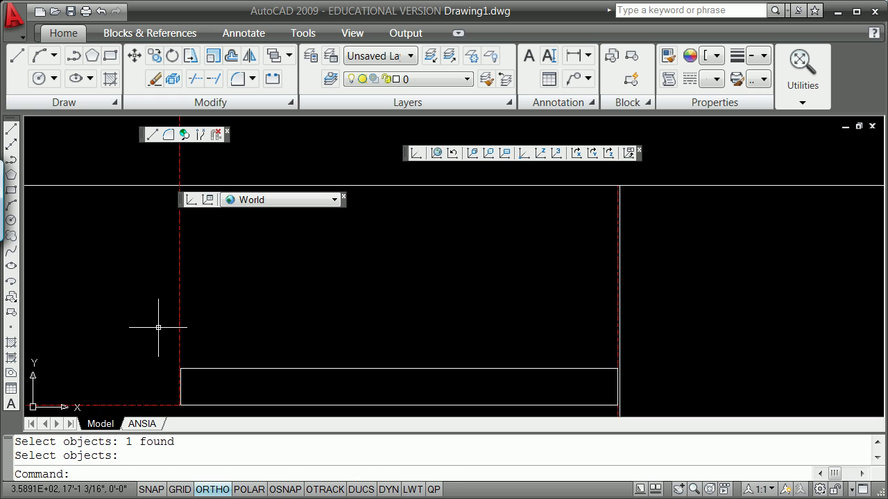
- Offset the vertical midpoint centerline 12.25 inches to both sides
key(Escape)
text(o)
key(Return)
text(12)
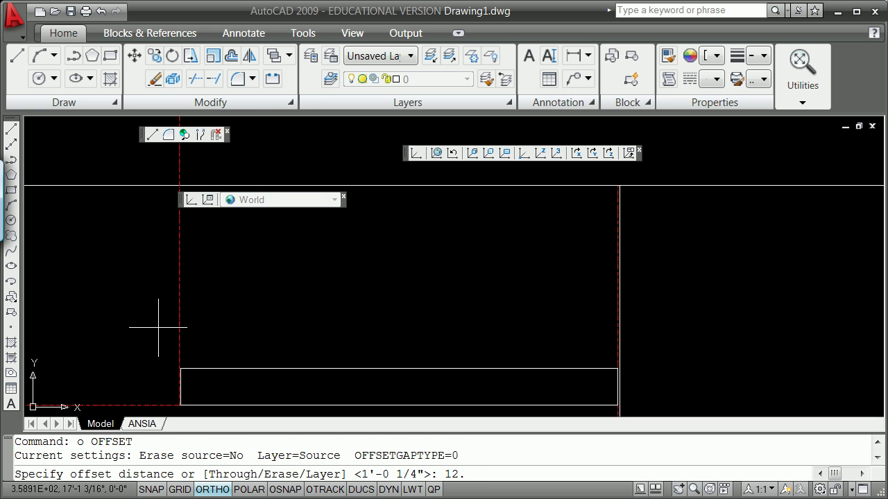
text(.25)
key(Return)
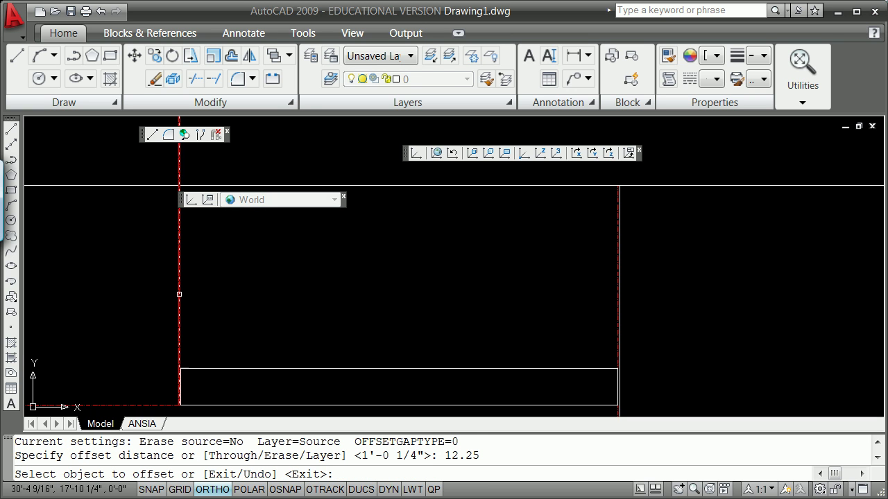
click(180, 301)
click(202, 298)
click(181, 301)
click(159, 307)
key(Return)
- Draw a 24.5 by 24.5 inch rectangle up and right from the intersection of the left offset line and the horizontal centerline
scroll(147, 406, up, 3)
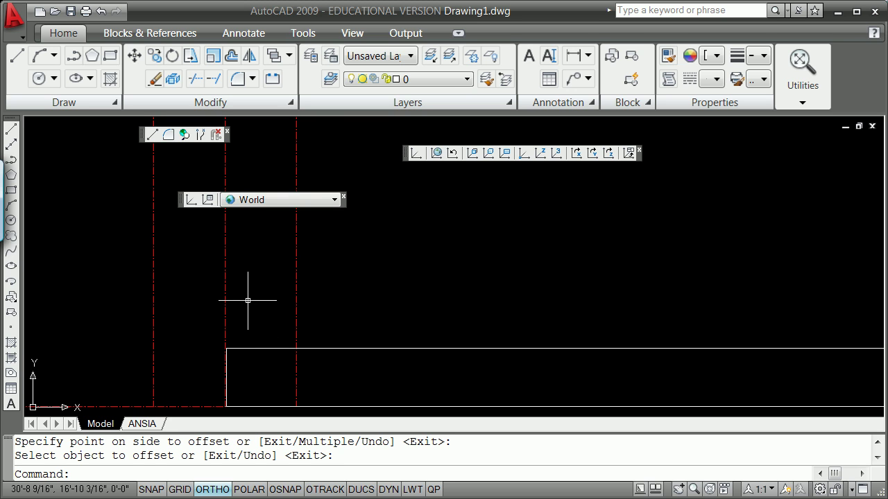
key(Return)
text(re)
key(Return)
text(ctangle)
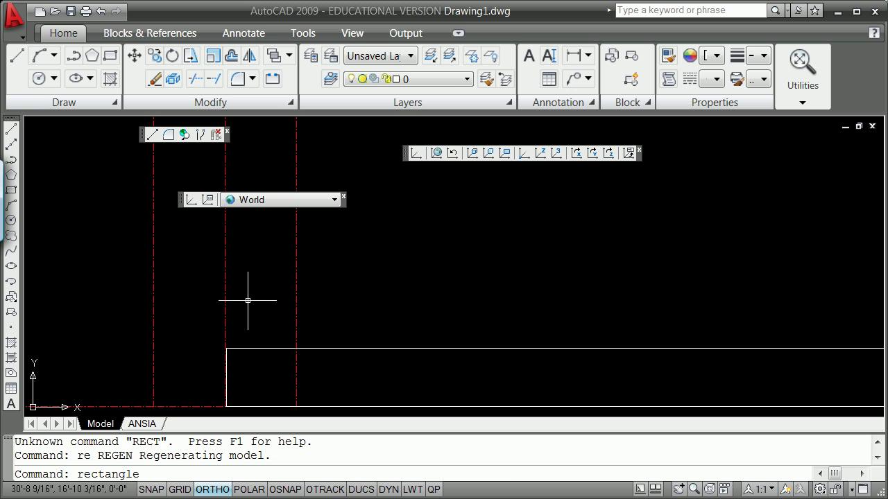
key(Return)
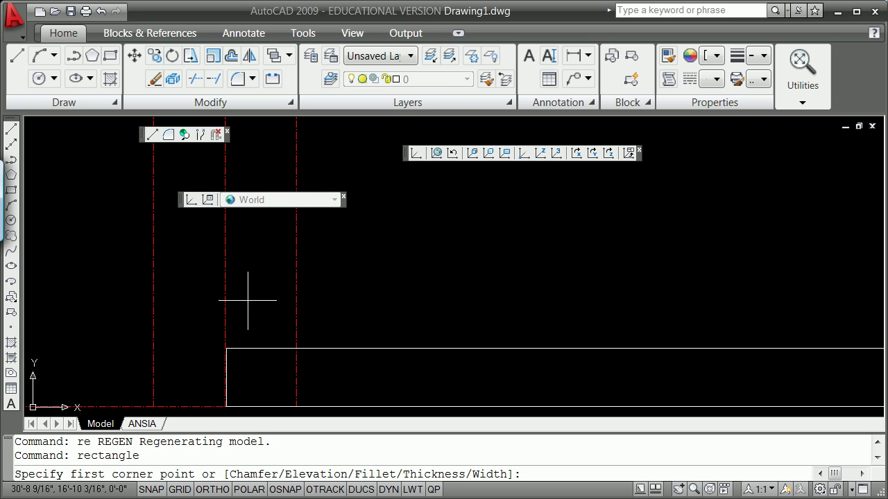
key(Return)
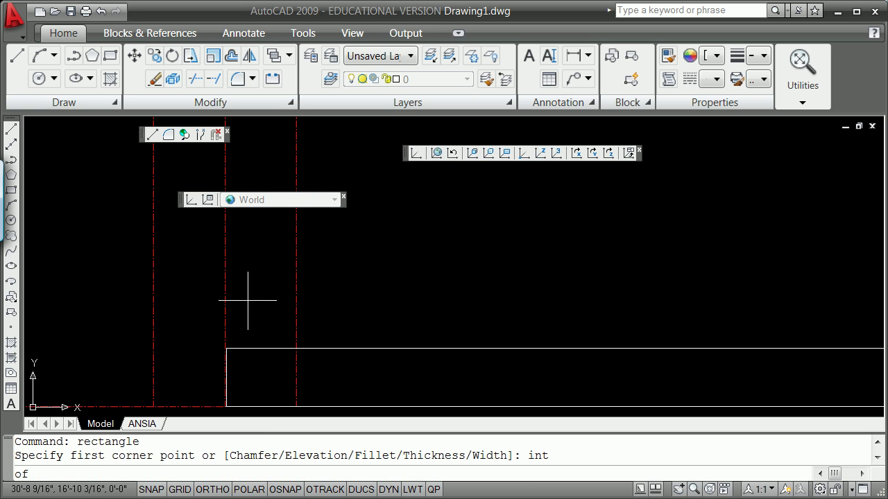
click(152, 407)
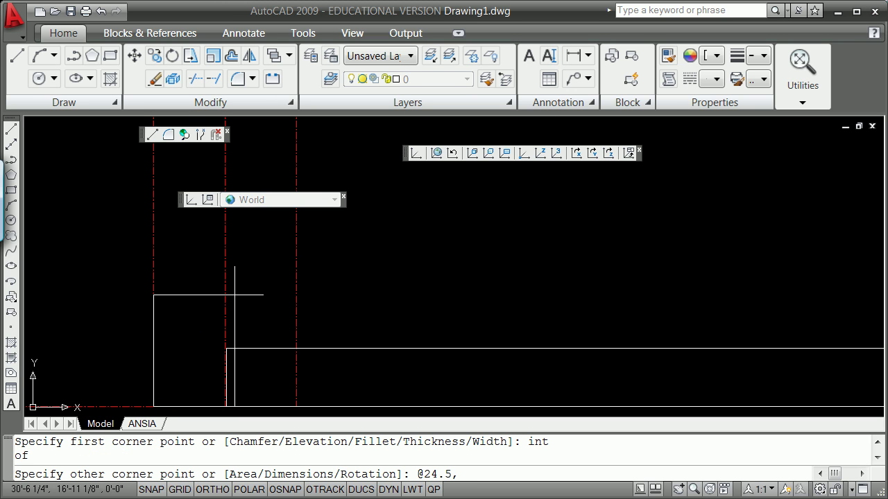
key(Return)
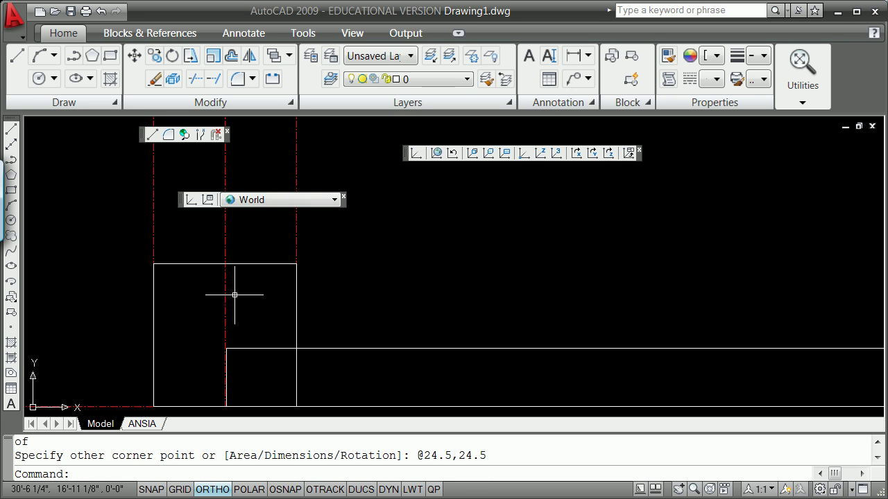
- Begin a command-line block definition named gusset, with the point node at the bottom middle of the 24.5 inch square as base point
key(Return)
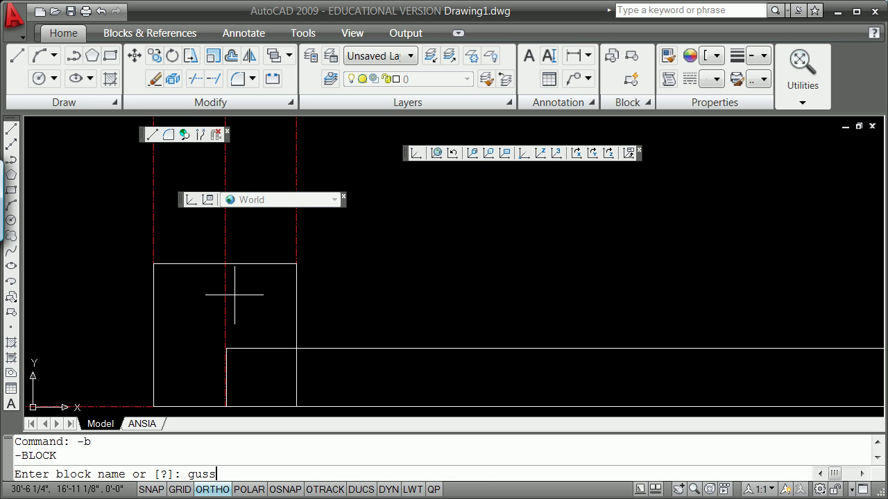
text(gusset)
key(Return)
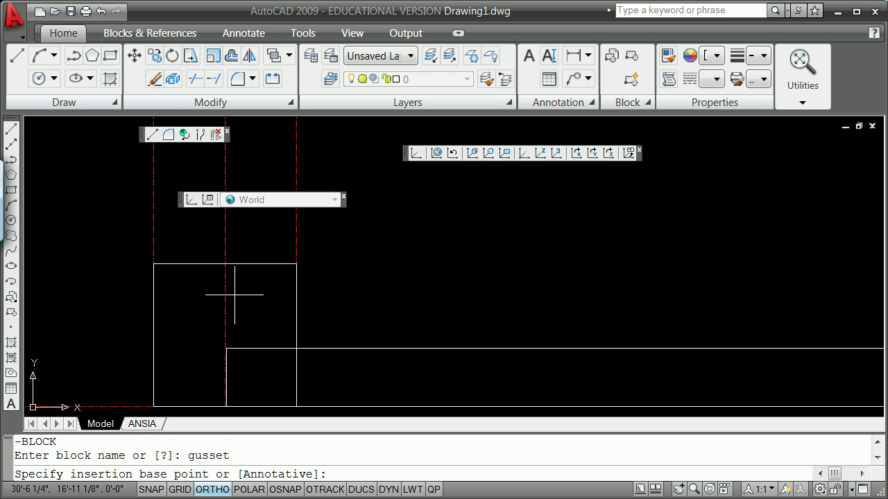
text(node)
key(Return)
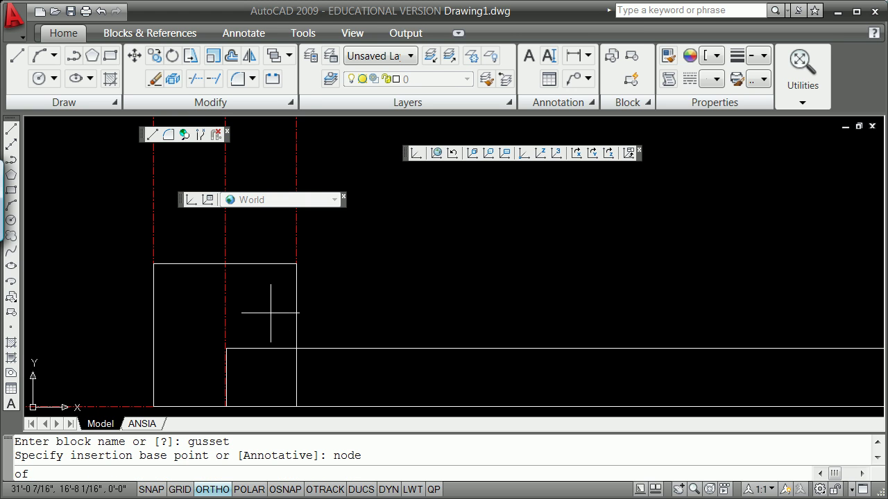
click(233, 402)
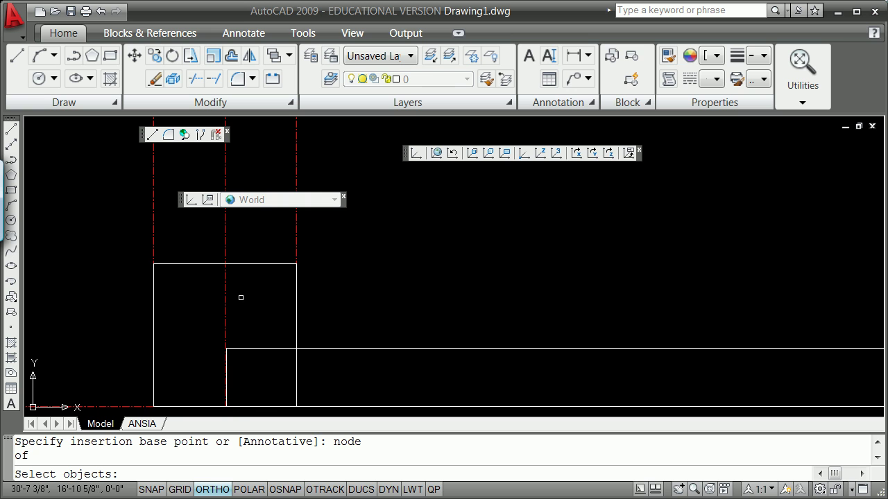
- Complete the gusset block from the square and the window-enclosed point, and restore these source objects with OOPS
click(257, 267)
text(w)
key(Return)
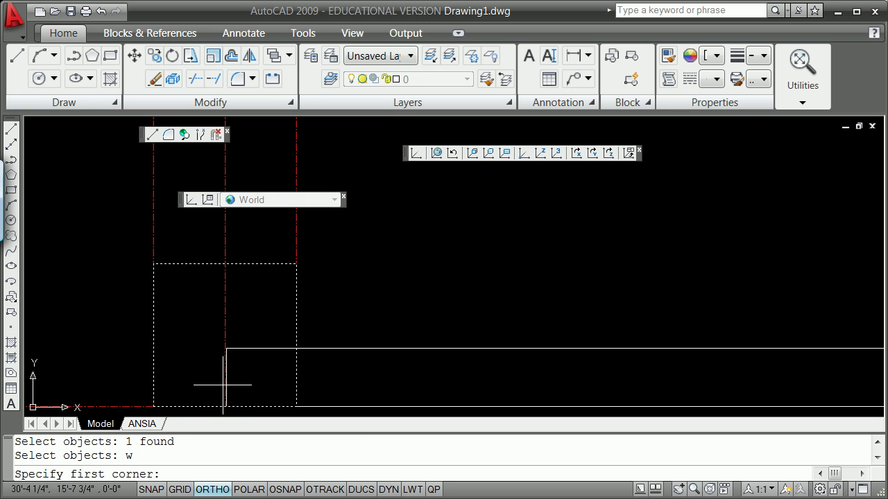
click(217, 411)
click(234, 386)
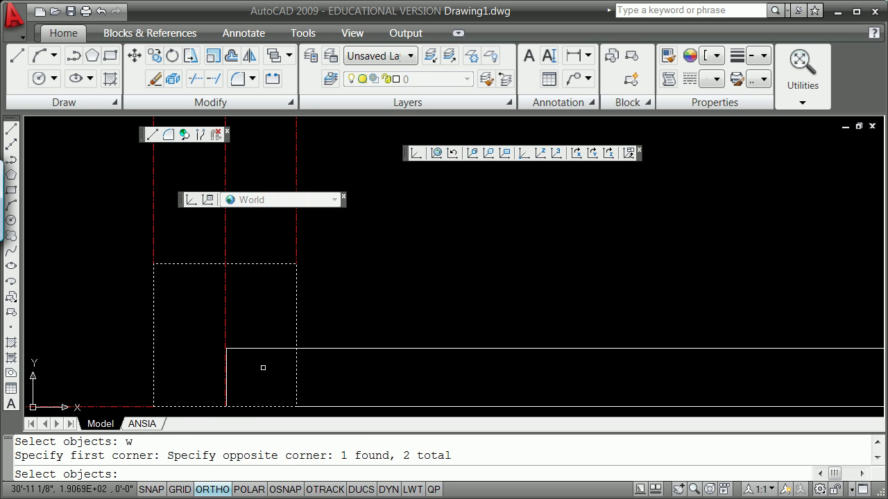
key(Return)
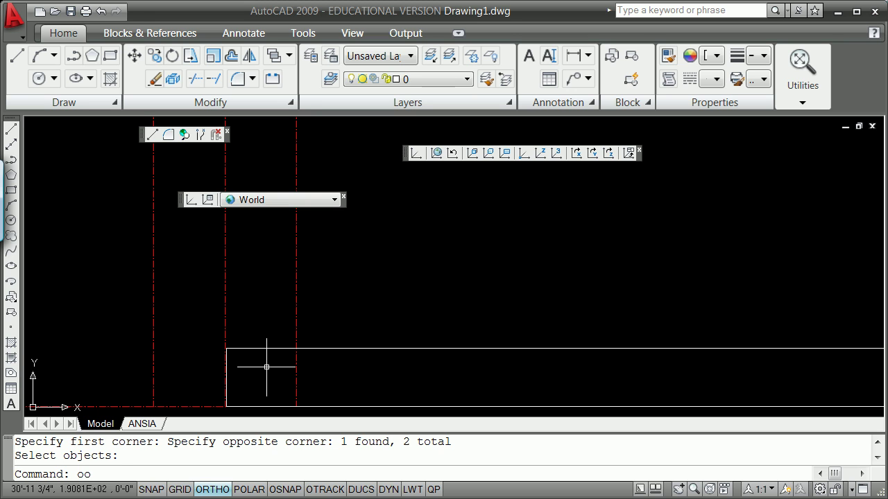
key(Return)
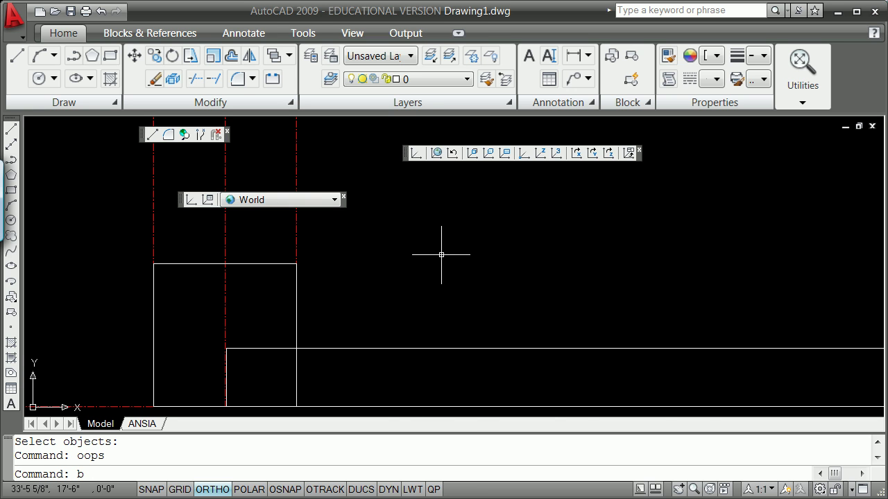
- Open the gusset block definition in the Block Editor with BEDIT
text(bedit)
key(Return)
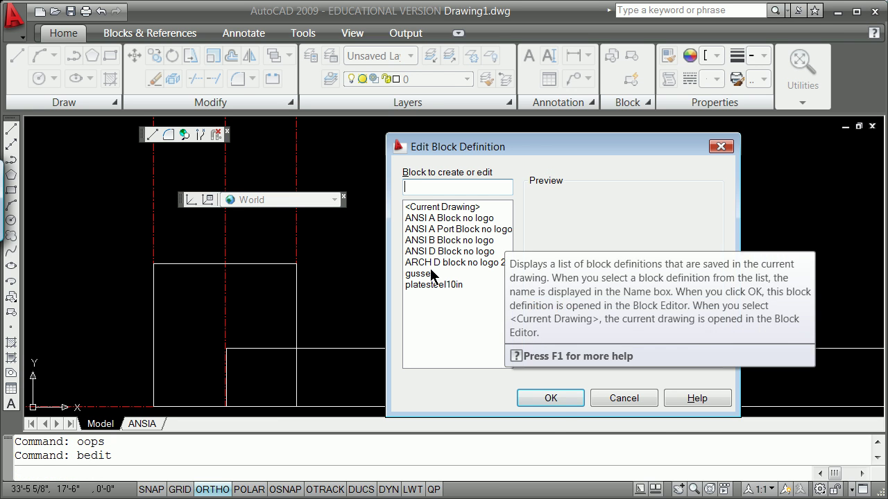
click(426, 273)
click(564, 401)
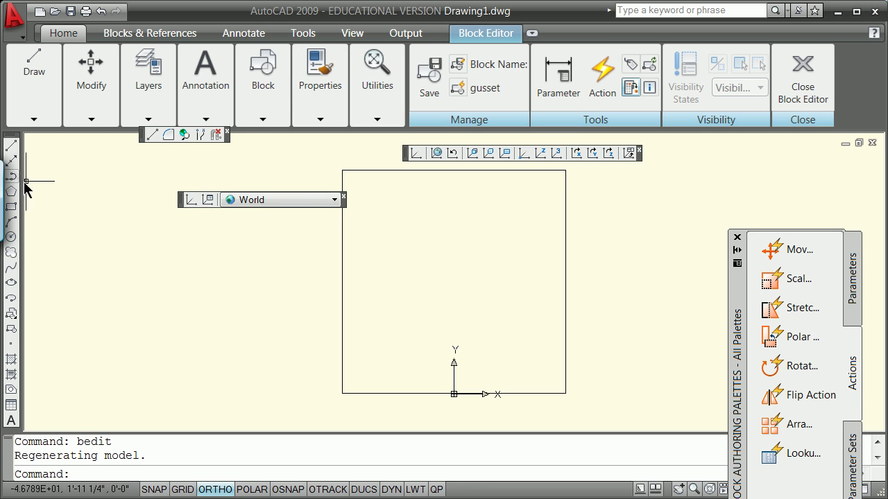
- Add aligned dimensions to the bottom and right edges of the gusset square, and close the Block Editor
right_click(405, 154)
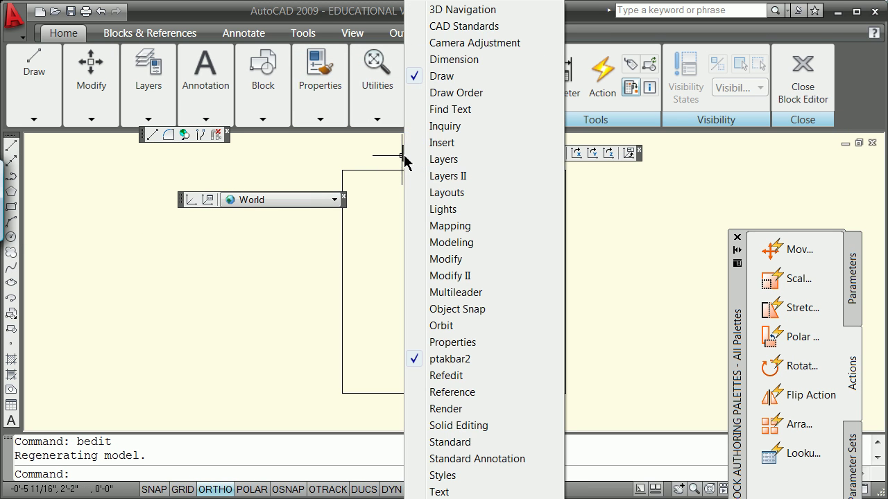
click(461, 60)
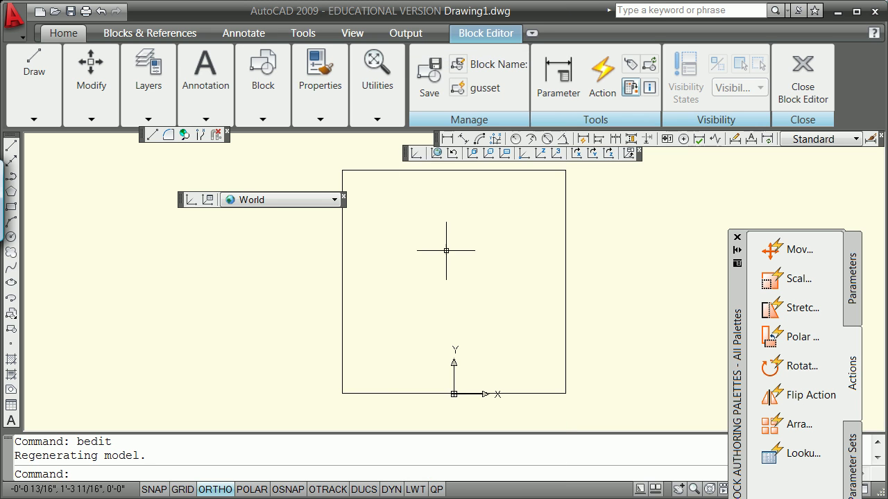
click(462, 139)
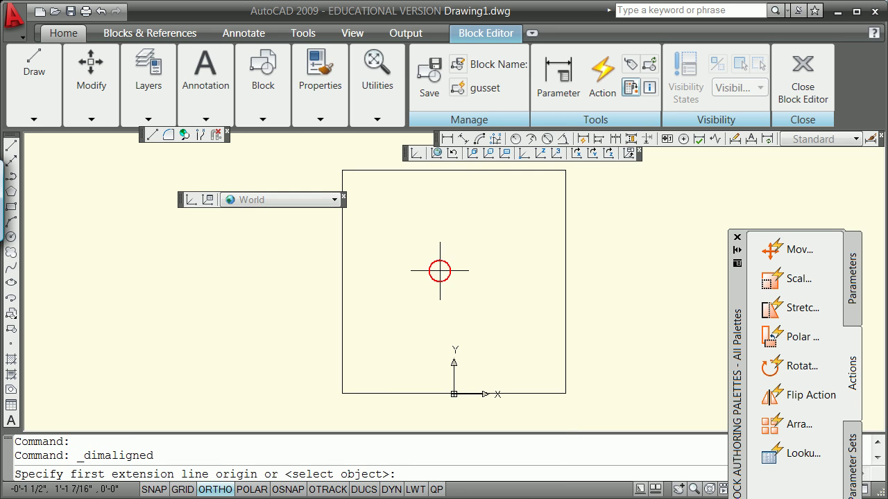
key(Return)
click(422, 393)
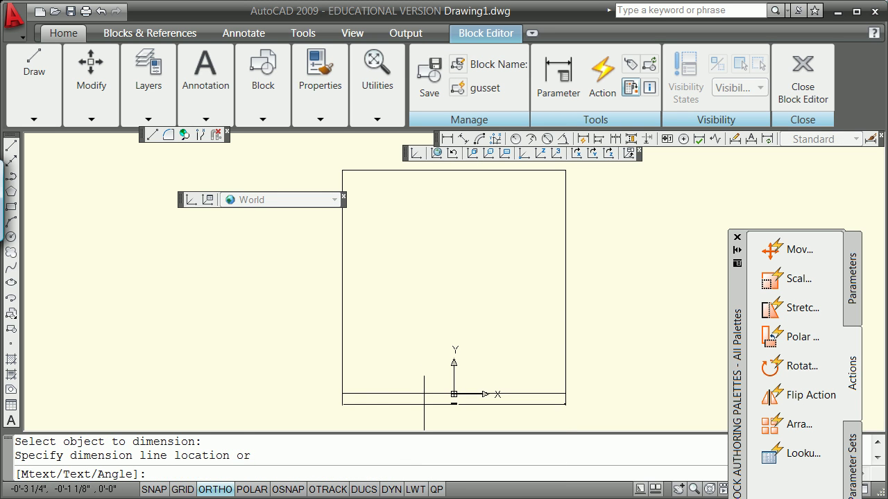
click(422, 406)
key(Return)
key(Return)
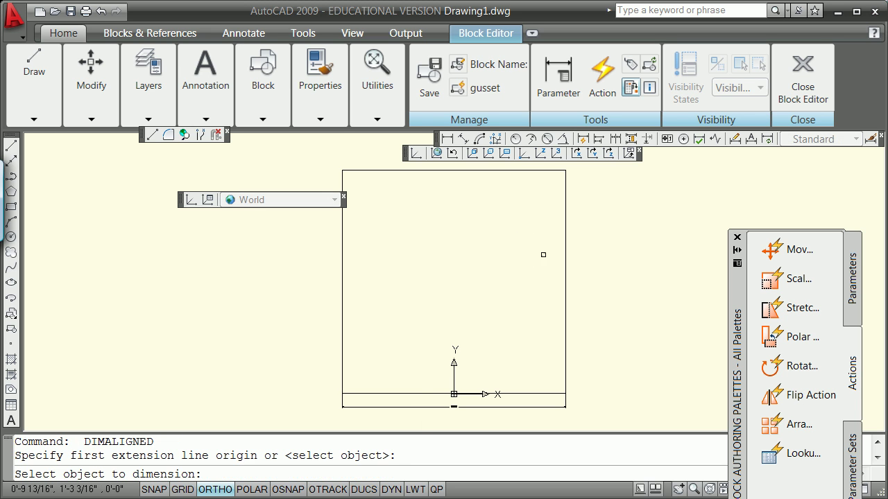
click(564, 244)
click(582, 240)
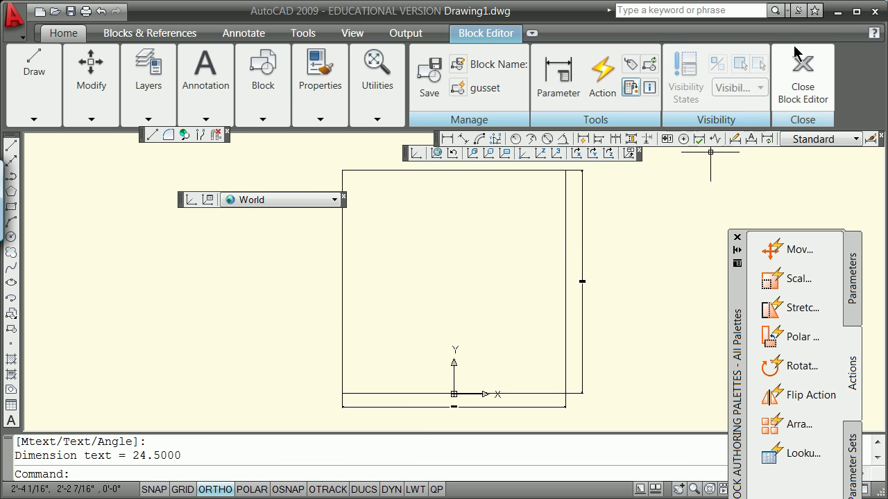
click(810, 64)
click(396, 298)
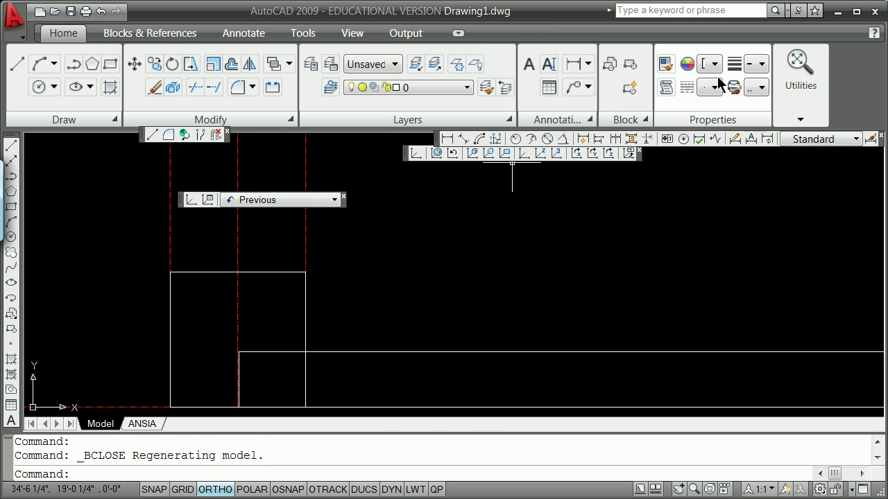
- Open the platesteel10in block definition in the Block Editor with BEDIT
text(t)
key(Return)
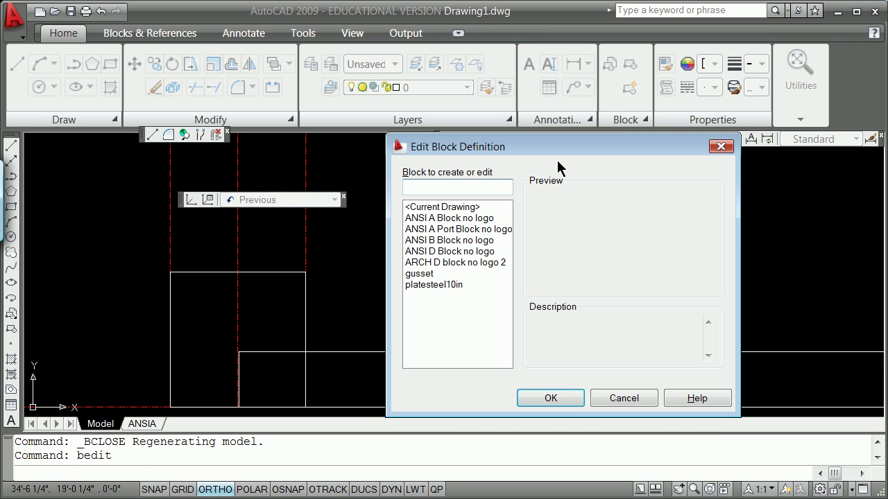
click(433, 284)
click(563, 398)
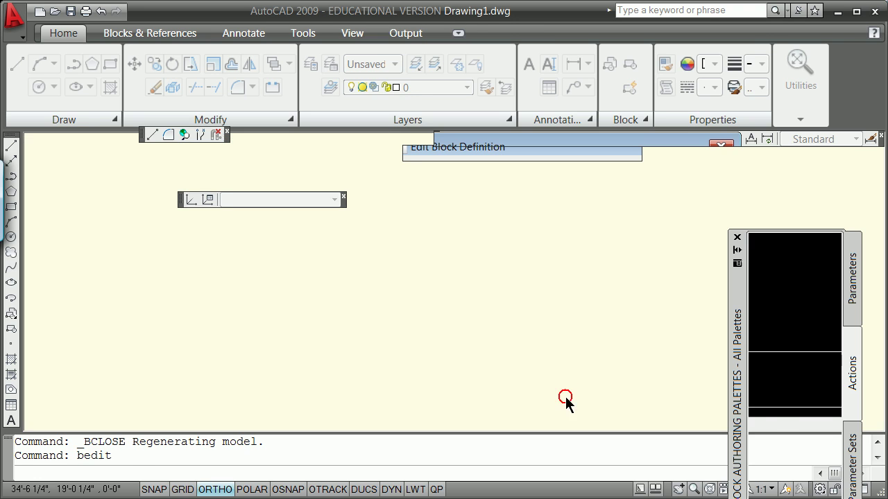
scroll(340, 312, down, 3)
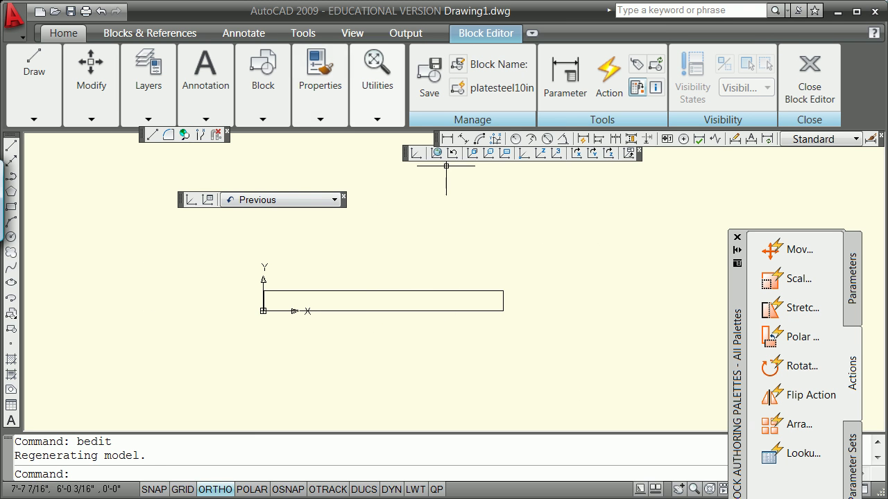
- Add aligned dimensions to the bottom and left edges of the steel plate rectangle, placed just outside the outline
click(462, 139)
key(Return)
click(380, 307)
click(378, 317)
key(Return)
key(Return)
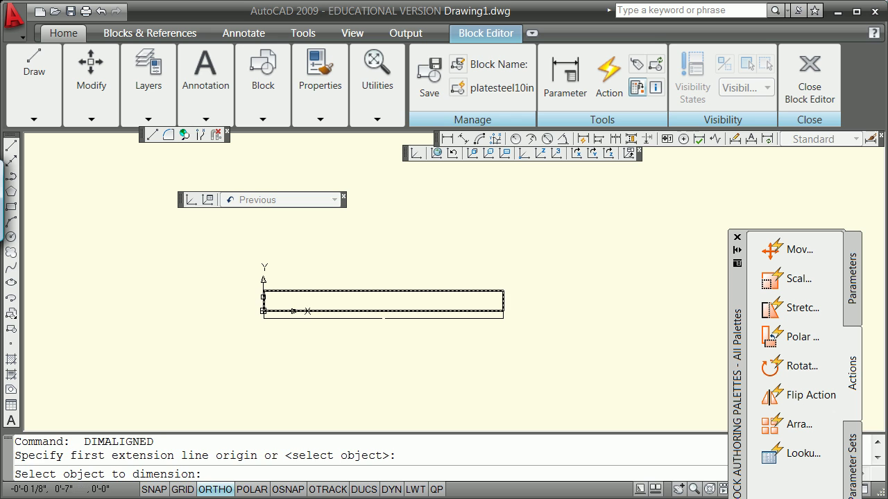
click(263, 301)
click(257, 301)
- Add aligned dimensions to the plate's top and right edges, and close the Block Editor, saving the changes to platesteel10in
key(Return)
key(Return)
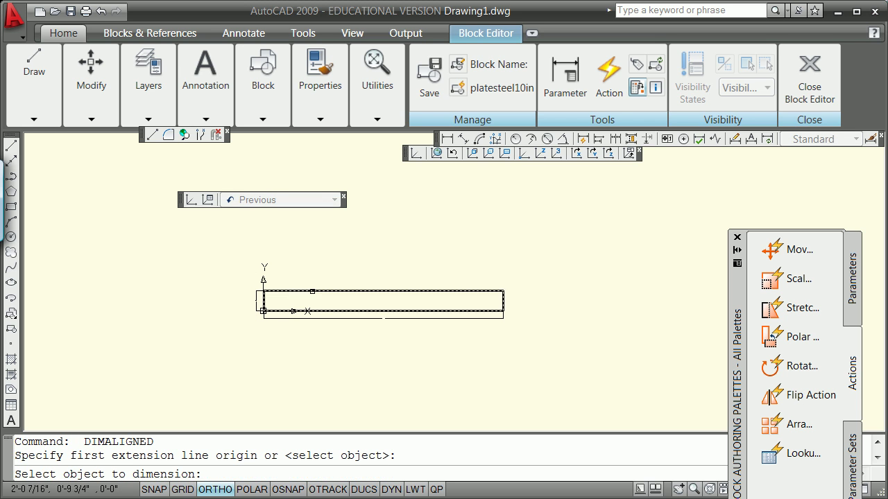
click(320, 293)
click(321, 259)
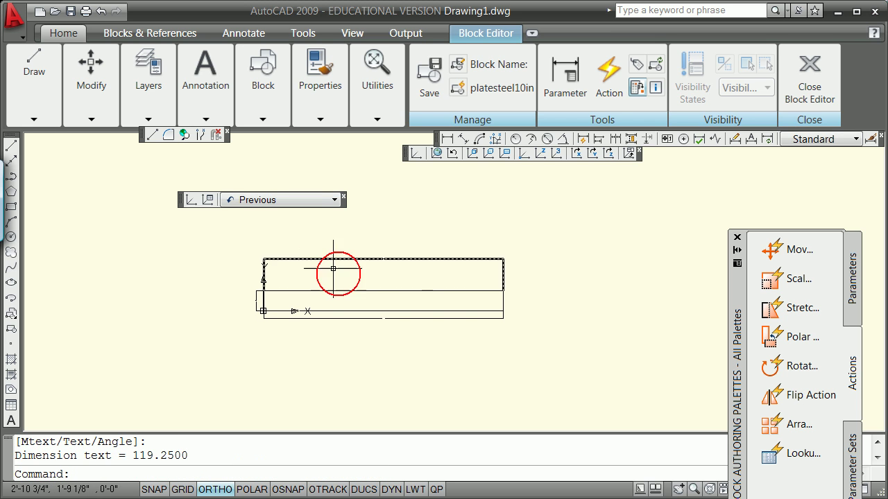
key(Return)
key(Return)
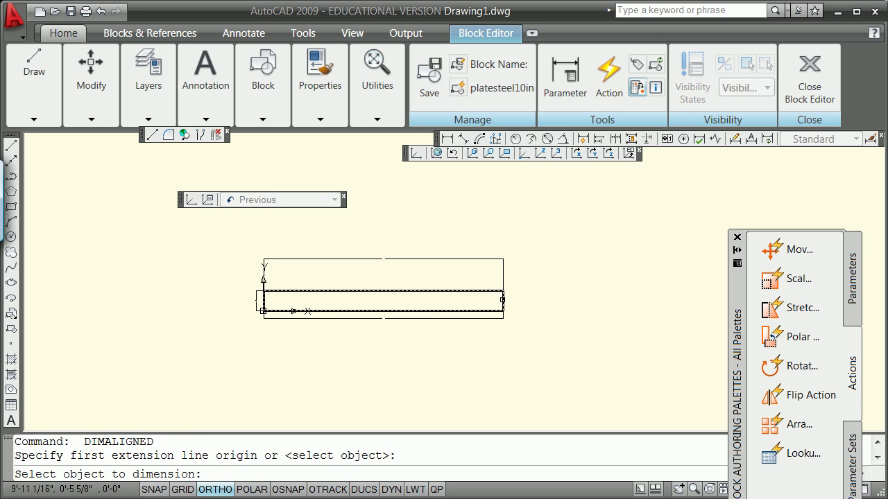
click(487, 301)
click(516, 298)
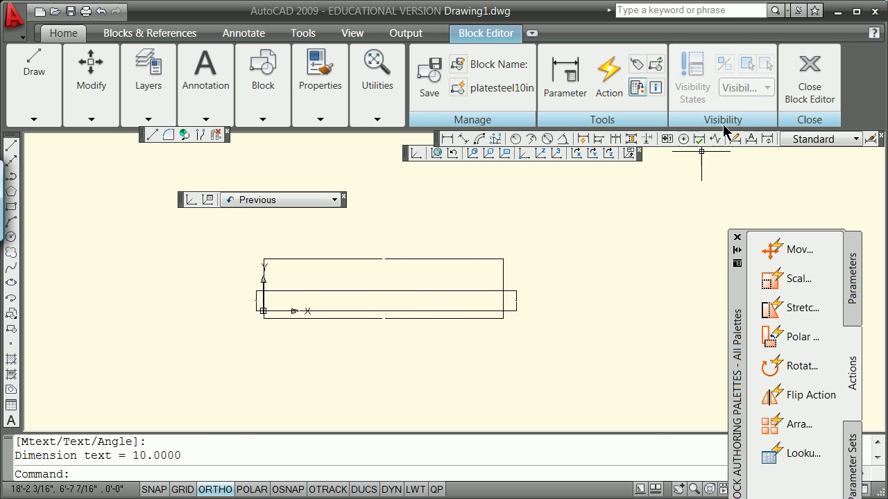
click(803, 64)
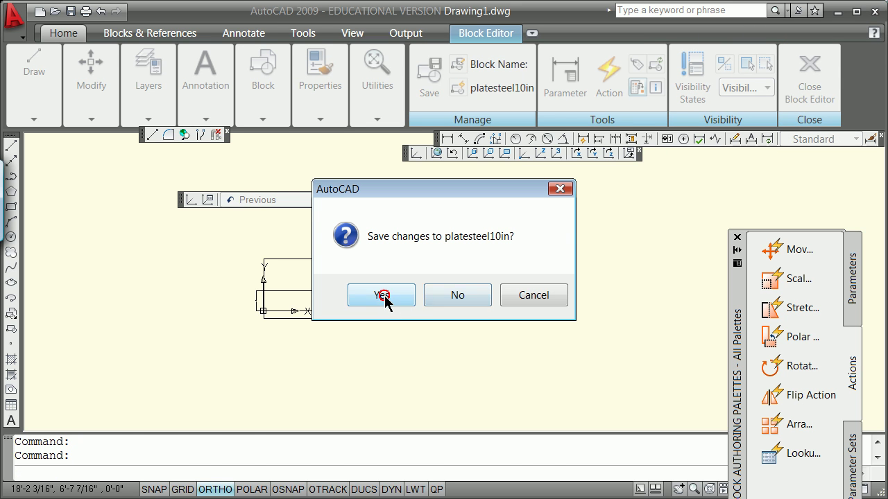
click(381, 295)
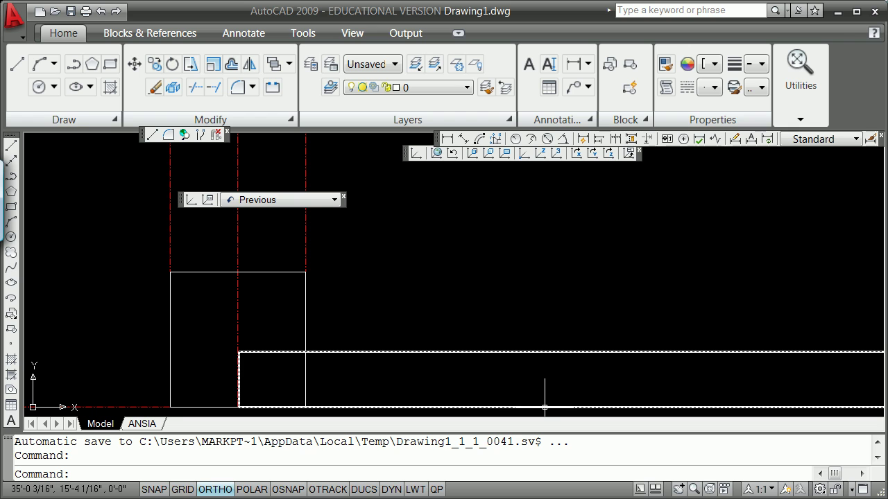